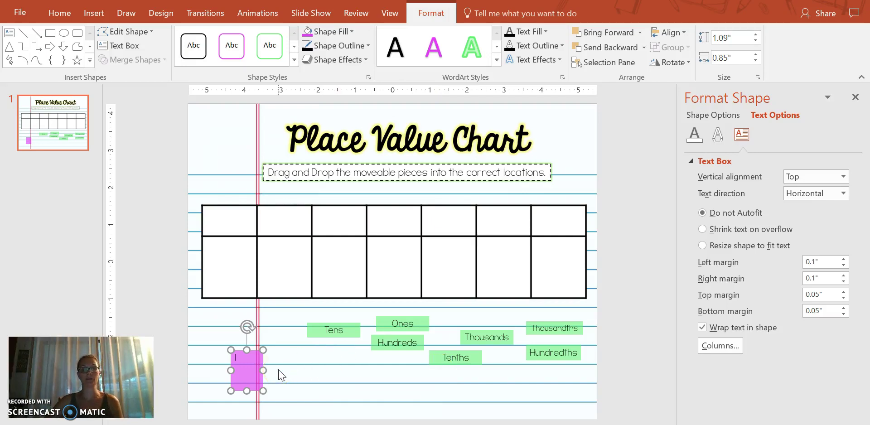
# Step: Centre the number 1 horizontally within the pink card
pyautogui.click(247, 366)
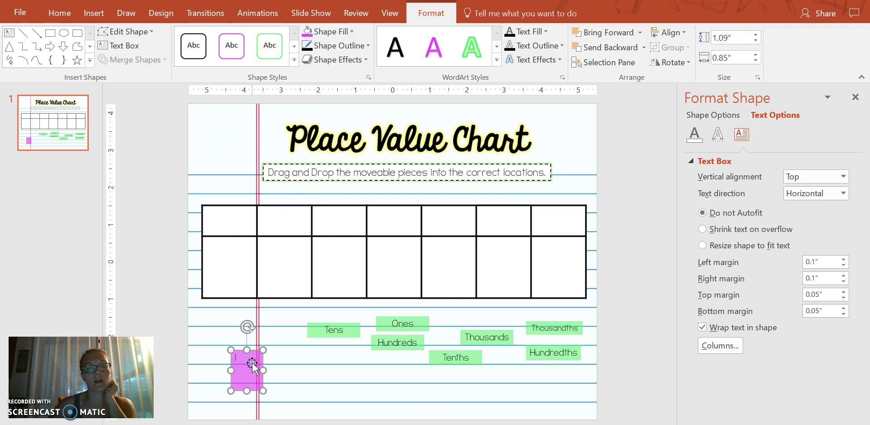
pyautogui.click(390, 14)
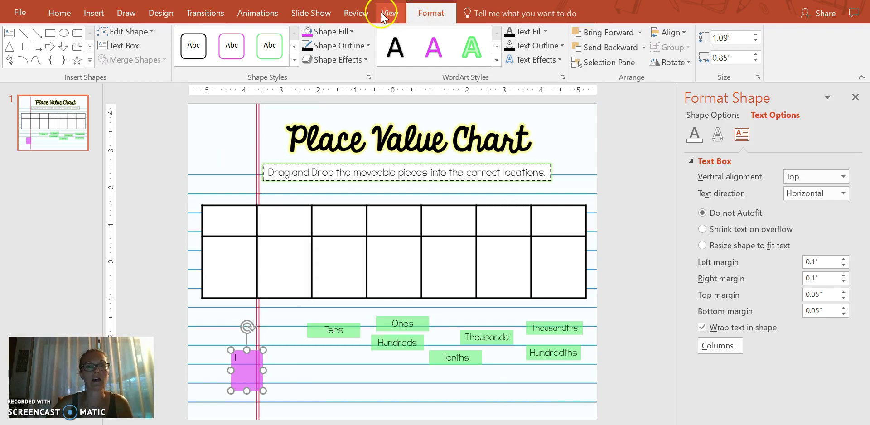
pyautogui.click(57, 13)
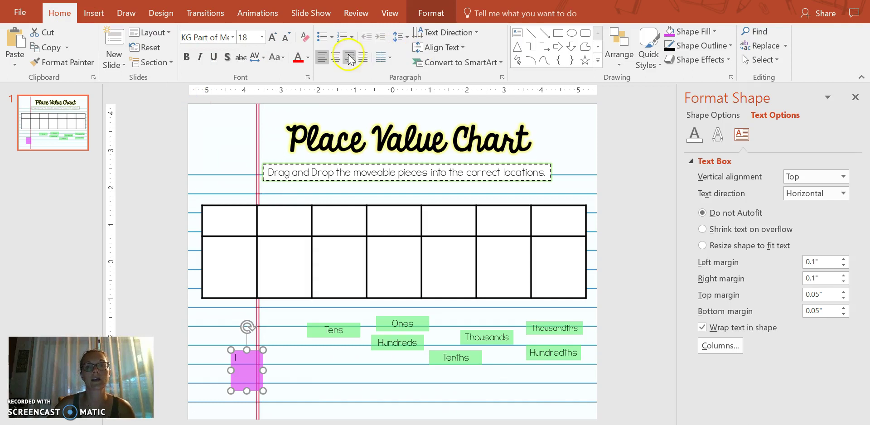
pyautogui.click(430, 13)
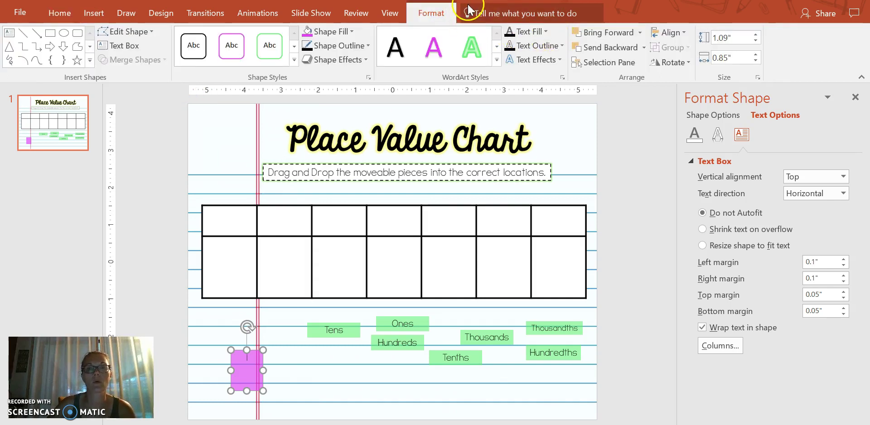
pyautogui.click(669, 33)
pyautogui.click(673, 33)
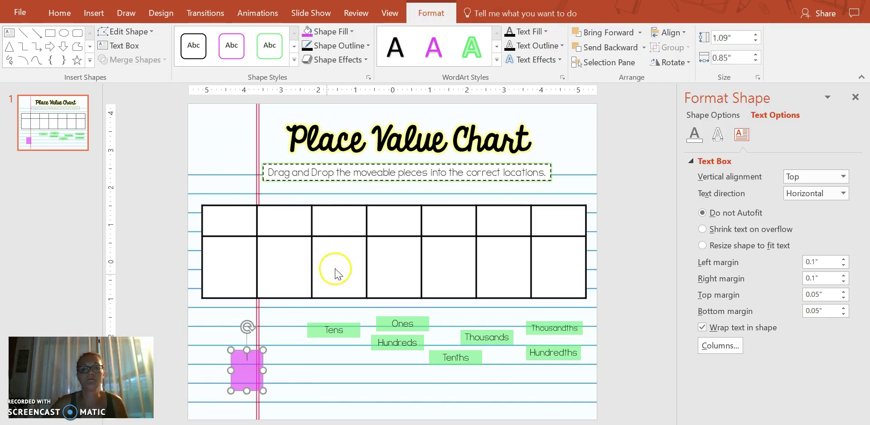
# Step: Duplicate the pink 1 card, place the copy beside it, and change its number to 1000
pyautogui.click(247, 369)
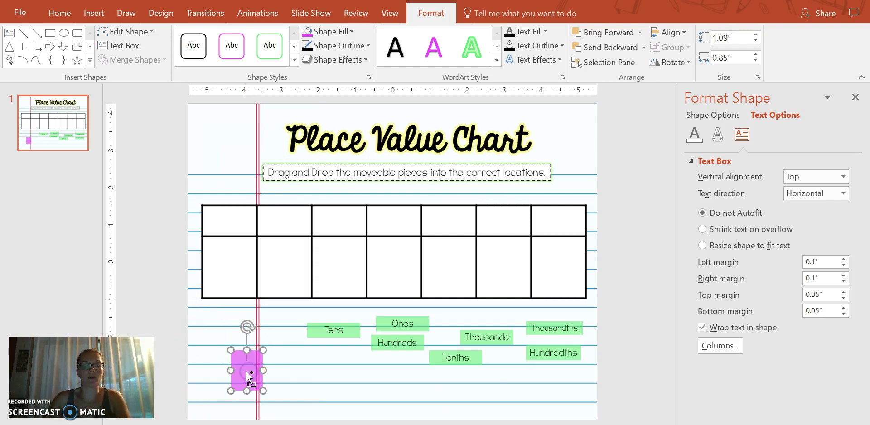
pyautogui.moveTo(257, 376); pyautogui.dragTo(313, 375)
pyautogui.click(319, 365)
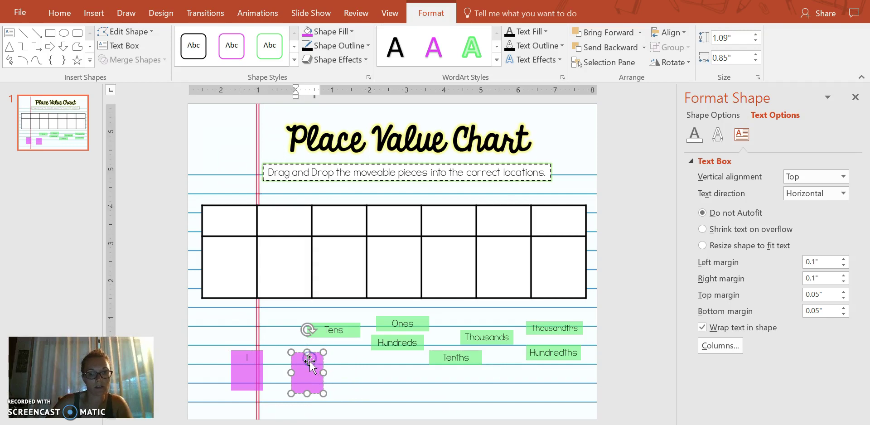
pyautogui.write('00')
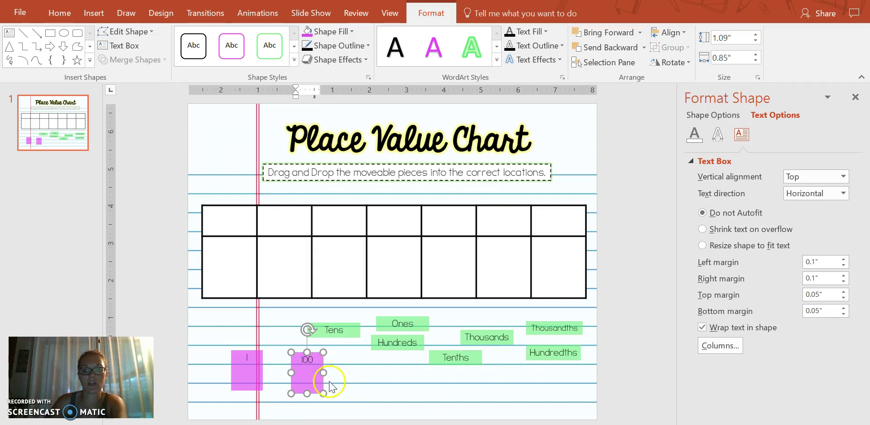
pyautogui.write('0')
pyautogui.click(366, 366)
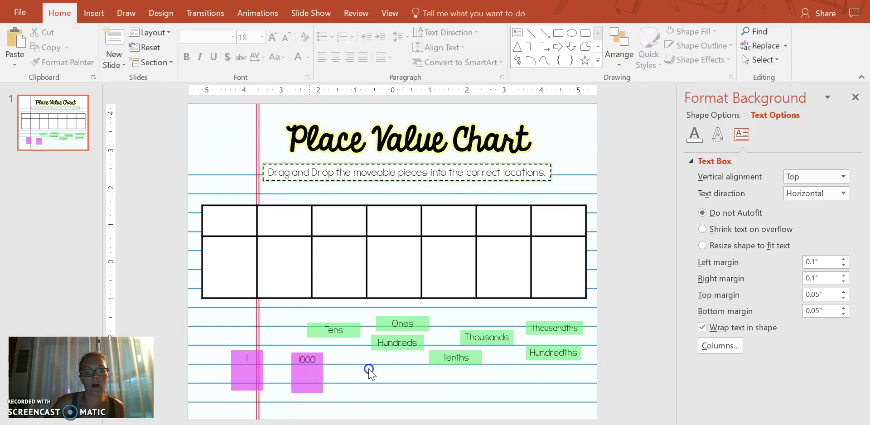
# Step: Paste another copy of the pink 1 card beside the 1000 card and change its number to 10
pyautogui.click(307, 379)
pyautogui.click(312, 376)
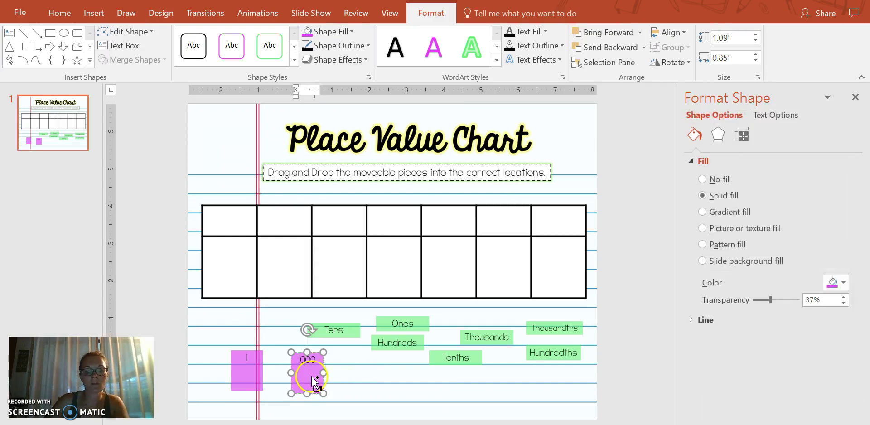
pyautogui.hotkey('ctrl', 'v')
pyautogui.moveTo(264, 383); pyautogui.dragTo(363, 381)
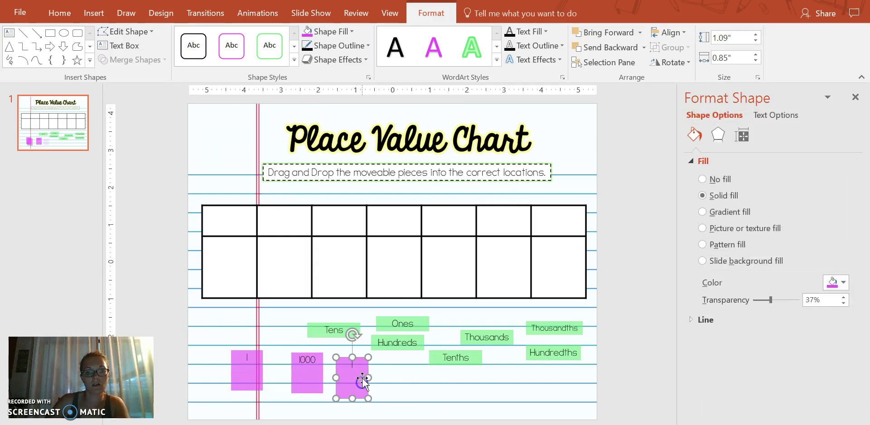
pyautogui.click(362, 380)
pyautogui.write('0')
# Step: Duplicate the 10 card, place the copy just right of it, and change its number to 100
pyautogui.click(357, 394)
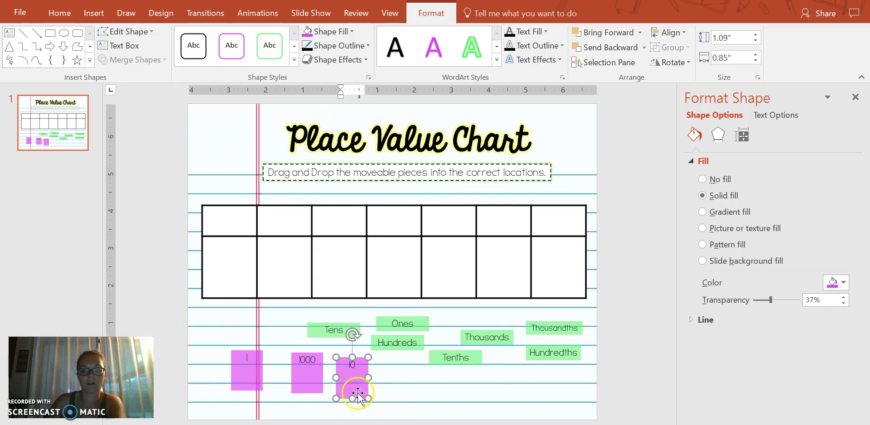
pyautogui.hotkey('ctrl', 'v')
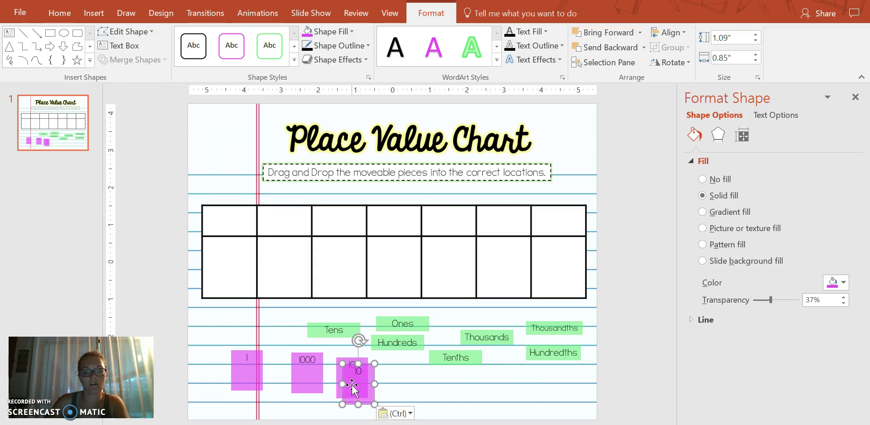
pyautogui.moveTo(353, 390); pyautogui.dragTo(390, 392)
pyautogui.click(392, 367)
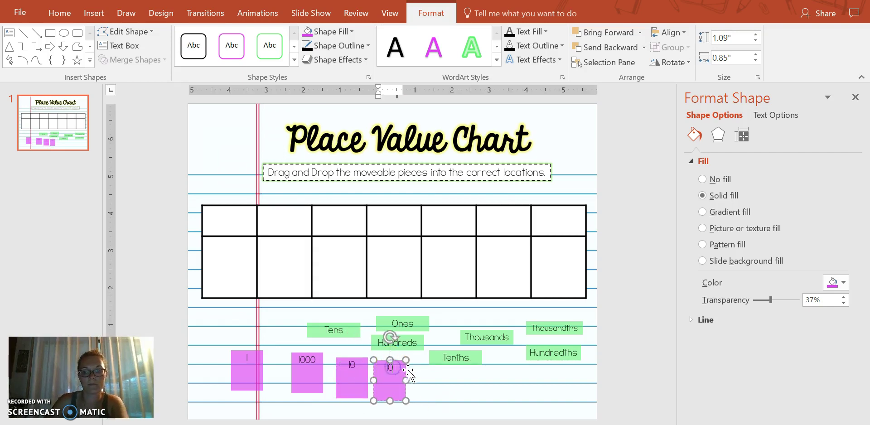
# Step: Duplicate the 100 card, place the copy below the Tenths label, and delete its number
pyautogui.click(392, 384)
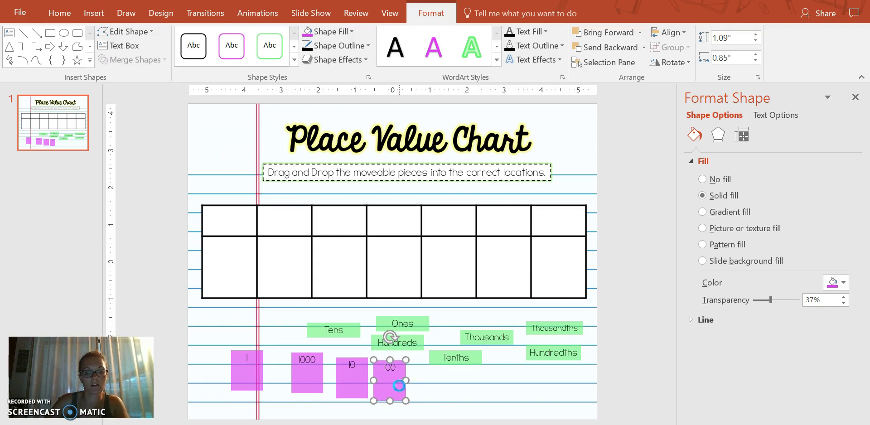
pyautogui.moveTo(398, 385); pyautogui.dragTo(438, 384)
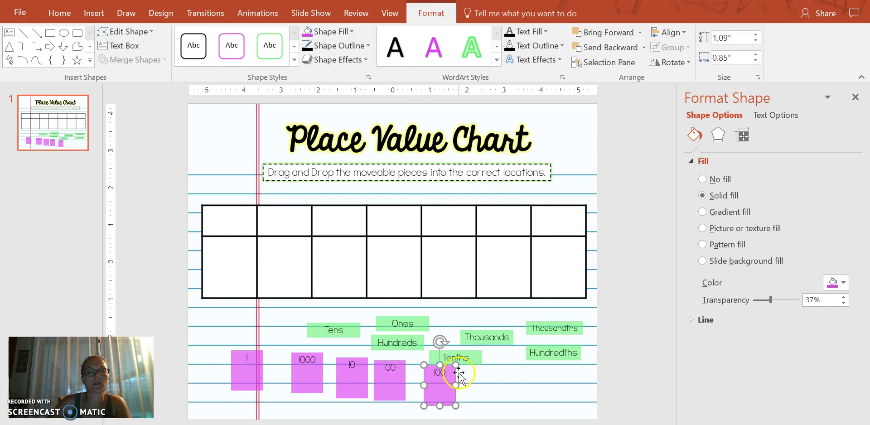
pyautogui.click(446, 372)
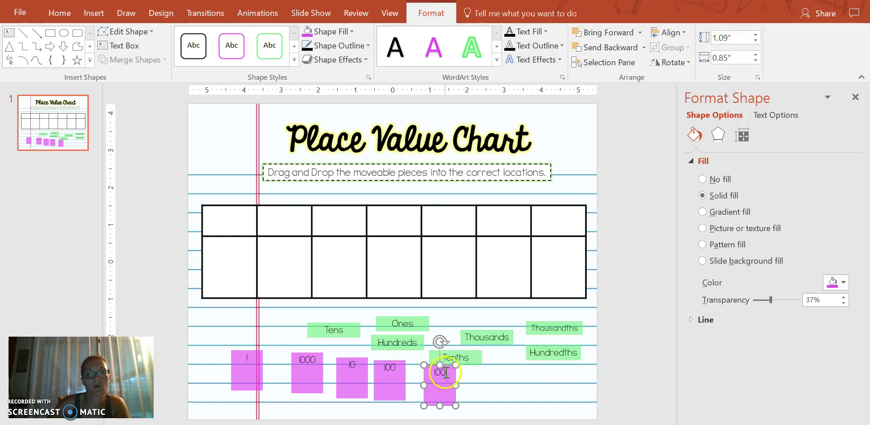
pyautogui.doubleClick(446, 371)
pyautogui.press('BackSpace')
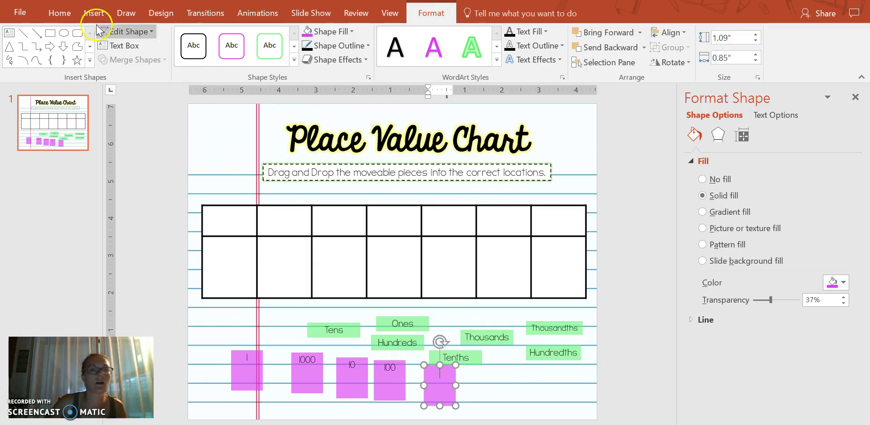
# Step: Insert an equation with an empty stacked fraction into the blank pink card
pyautogui.click(94, 14)
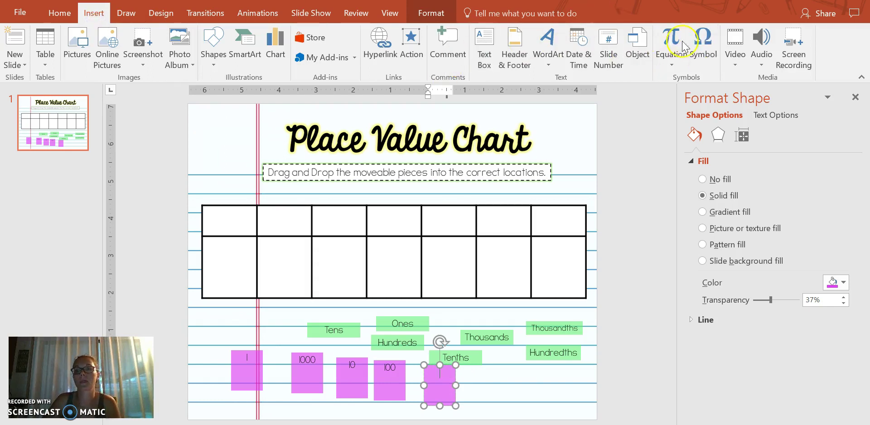
pyautogui.click(672, 59)
pyautogui.click(671, 34)
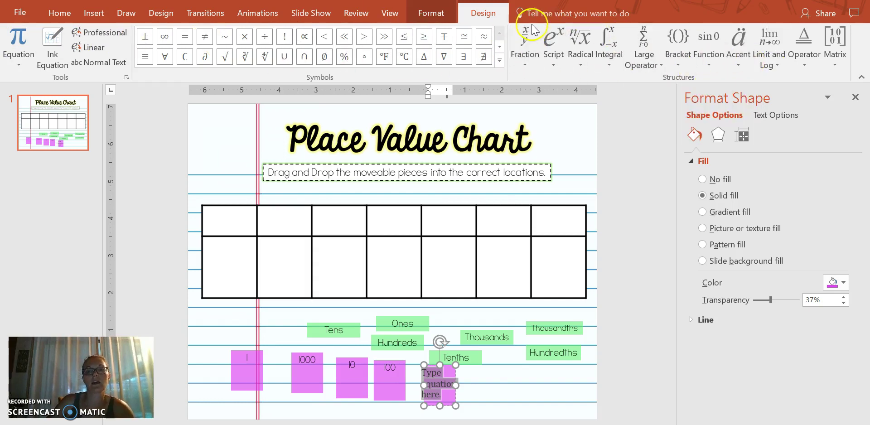
pyautogui.click(523, 62)
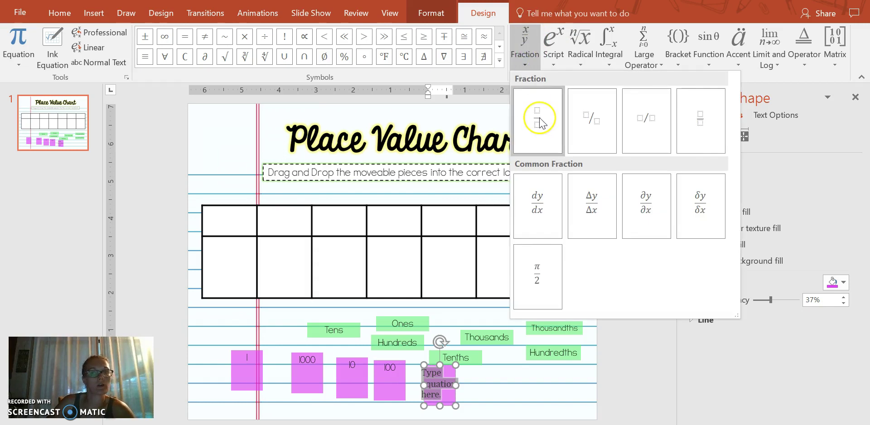
pyautogui.click(543, 120)
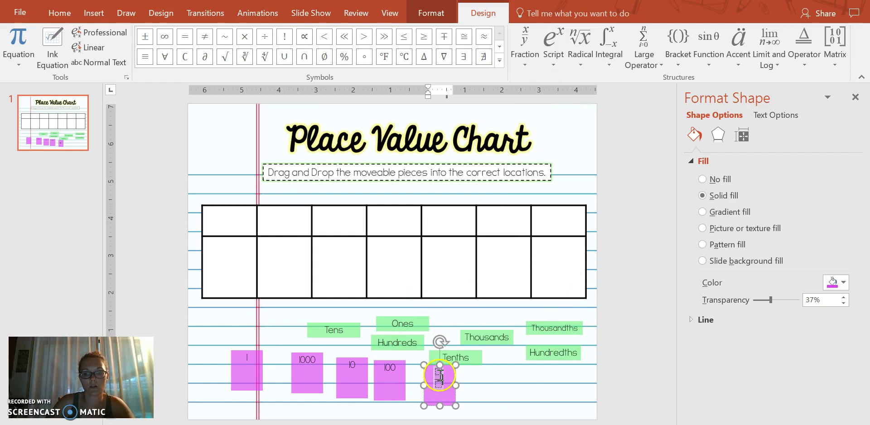
# Step: Fill in the fraction with numerator 1 and denominator 10
pyautogui.click(438, 369)
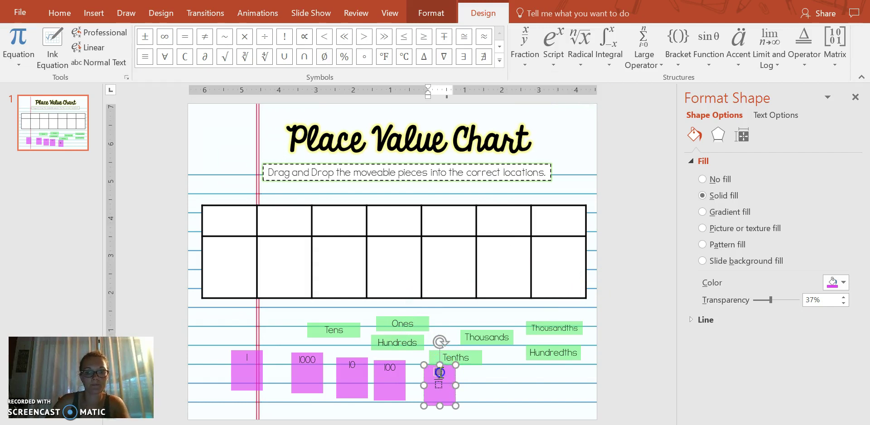
pyautogui.write('1')
pyautogui.click(440, 385)
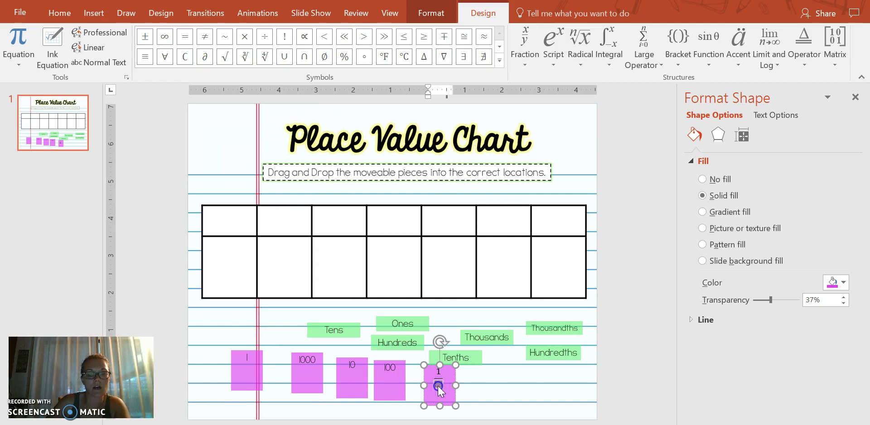
pyautogui.write('1')
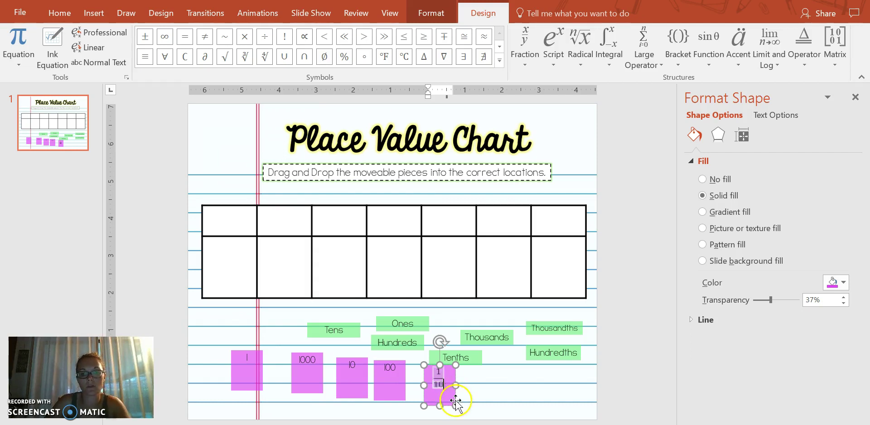
pyautogui.write('0')
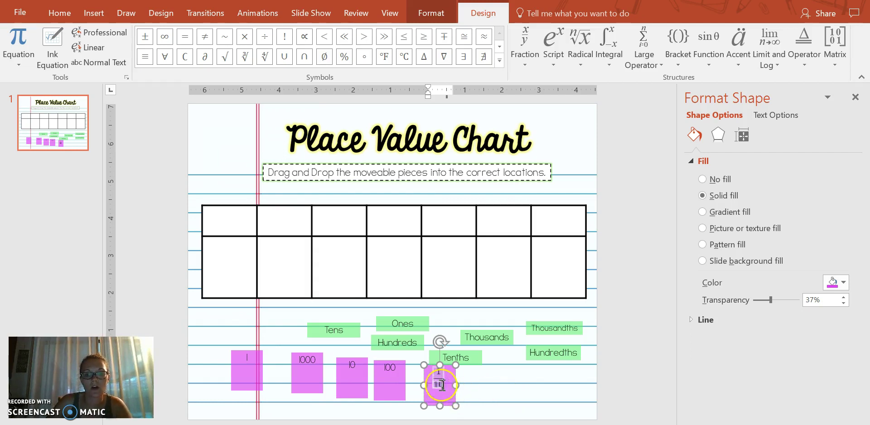
# Step: Enlarge the 1/10 fraction's font size to 28
pyautogui.click(59, 13)
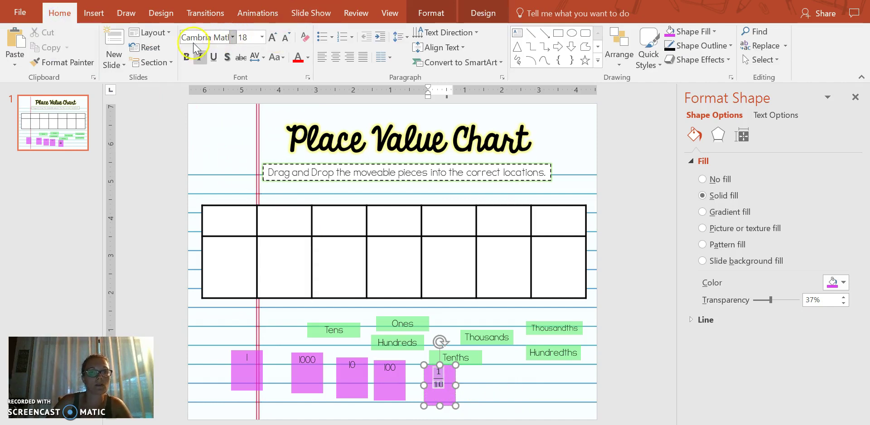
pyautogui.click(274, 37)
pyautogui.click(475, 400)
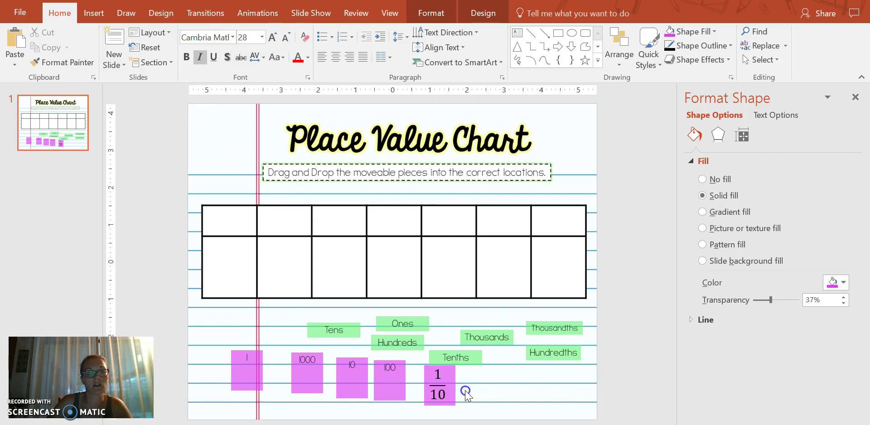
# Step: Duplicate the 1/10 card, place the copy to its right, and change the copy's denominator to 100
pyautogui.click(444, 395)
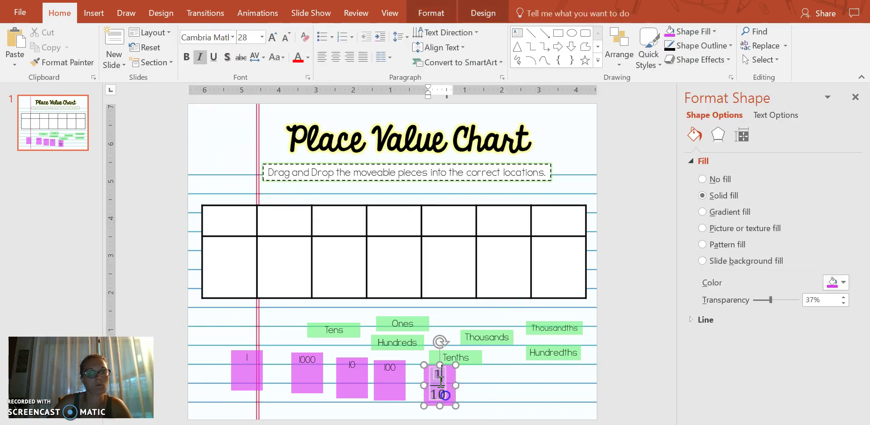
pyautogui.click(455, 397)
pyautogui.hotkey('ctrl', 'v')
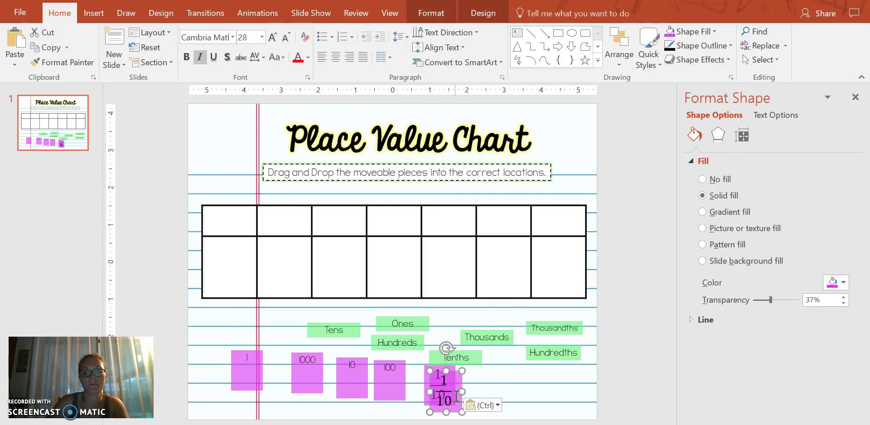
pyautogui.moveTo(462, 397); pyautogui.dragTo(488, 398)
pyautogui.click(487, 398)
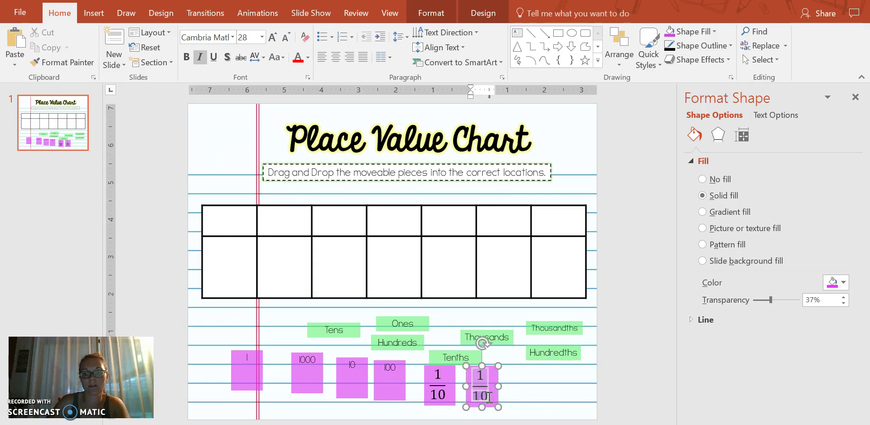
pyautogui.click(502, 393)
pyautogui.click(497, 394)
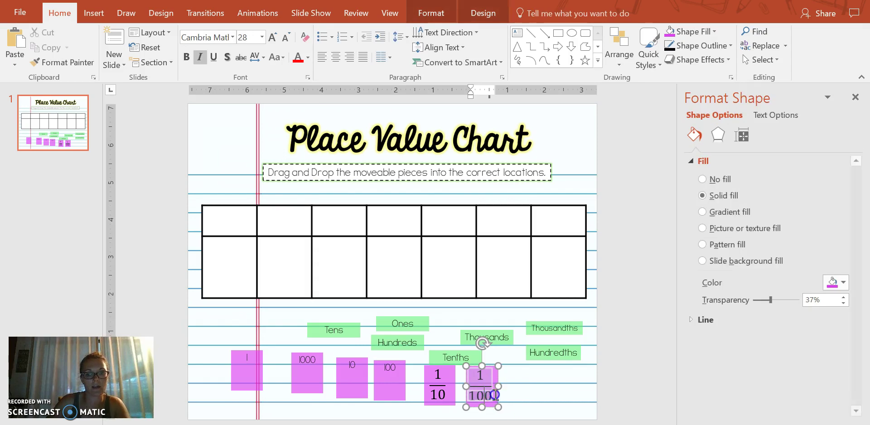
# Step: Place another copy of the 1/10 card right of the 1/100 card and change its denominator to 1000
pyautogui.moveTo(501, 399); pyautogui.dragTo(543, 378)
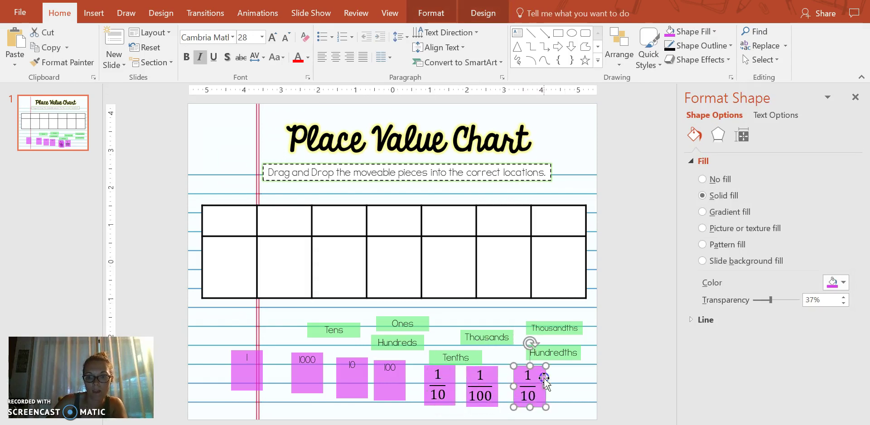
pyautogui.click(534, 395)
pyautogui.write('00')
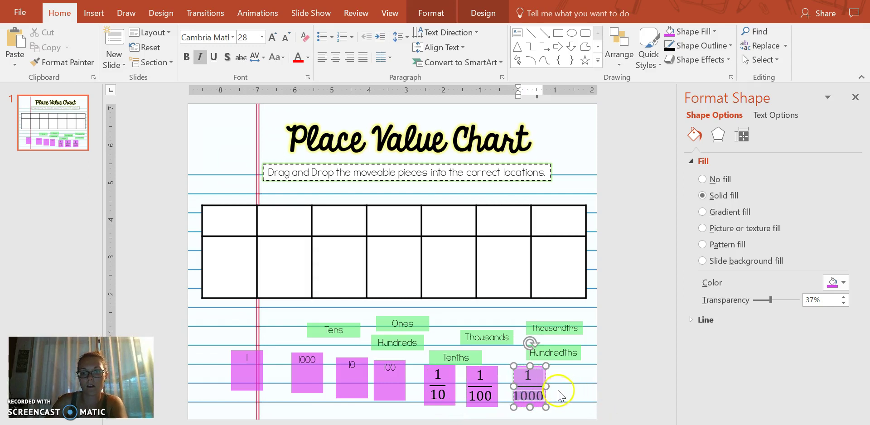
pyautogui.click(563, 397)
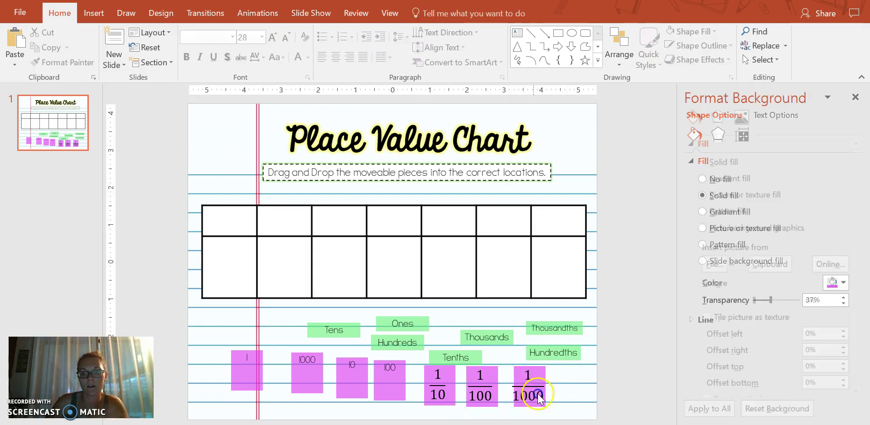
# Step: Align the text vertically to the middle in the 1, 1000, 10 and 100 cards
pyautogui.click(245, 363)
pyautogui.keyDown('shift'); pyautogui.click(348, 377); pyautogui.keyUp('shift')
pyautogui.keyDown('shift'); pyautogui.click(313, 372); pyautogui.keyUp('shift')
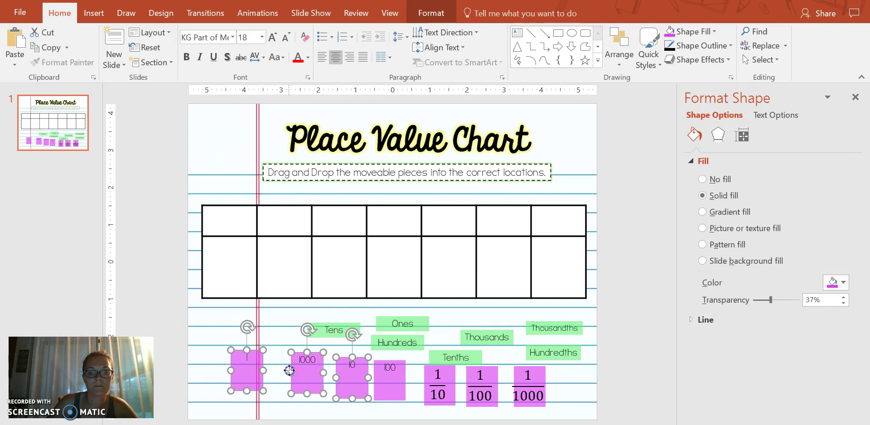
pyautogui.keyDown('shift'); pyautogui.click(388, 382); pyautogui.keyUp('shift')
pyautogui.click(439, 47)
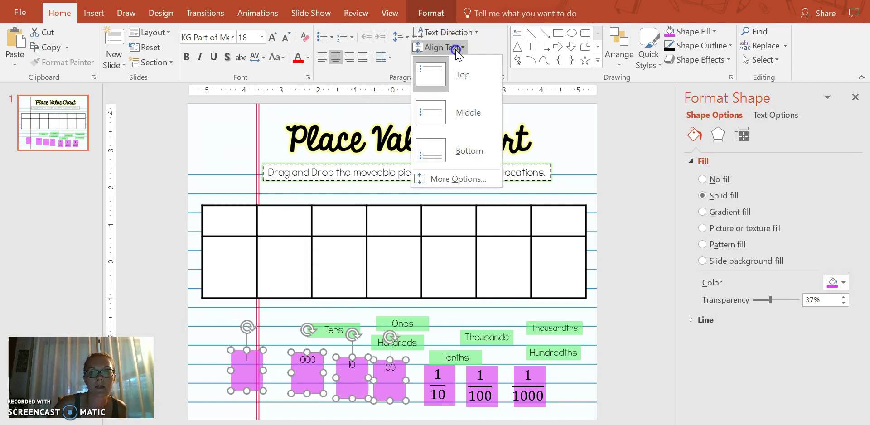
pyautogui.click(463, 104)
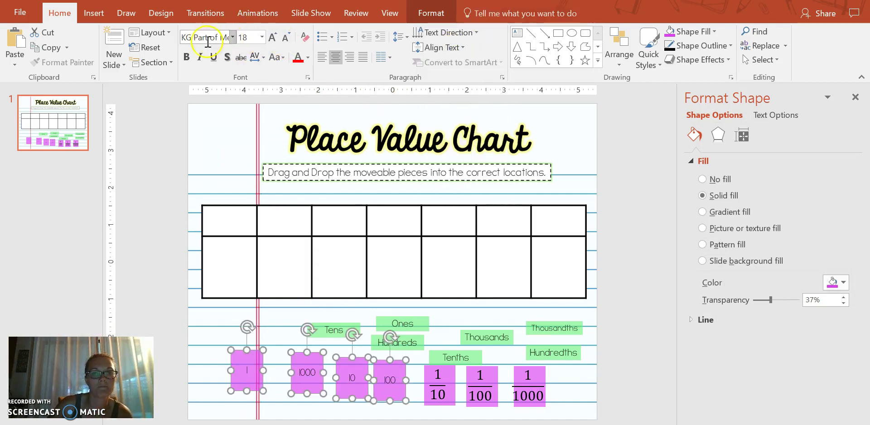
# Step: Make the numbers on the four whole-number cards bold and enlarge them to size 28
pyautogui.click(187, 57)
pyautogui.click(273, 38)
pyautogui.click(273, 38)
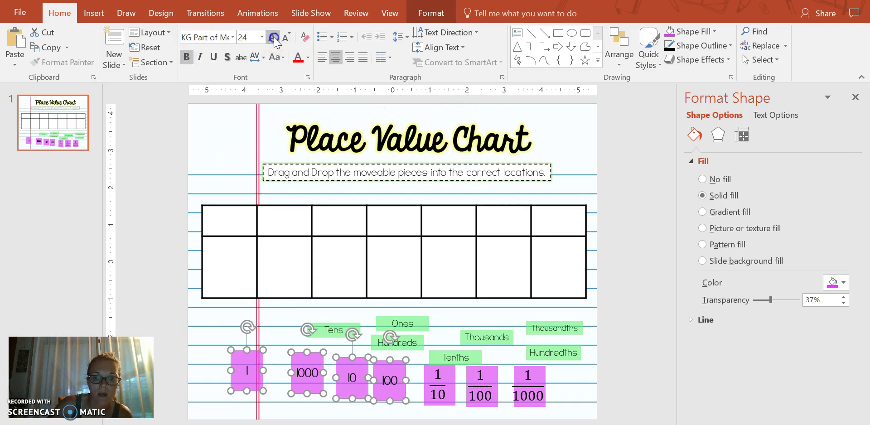
pyautogui.click(273, 38)
pyautogui.click(281, 341)
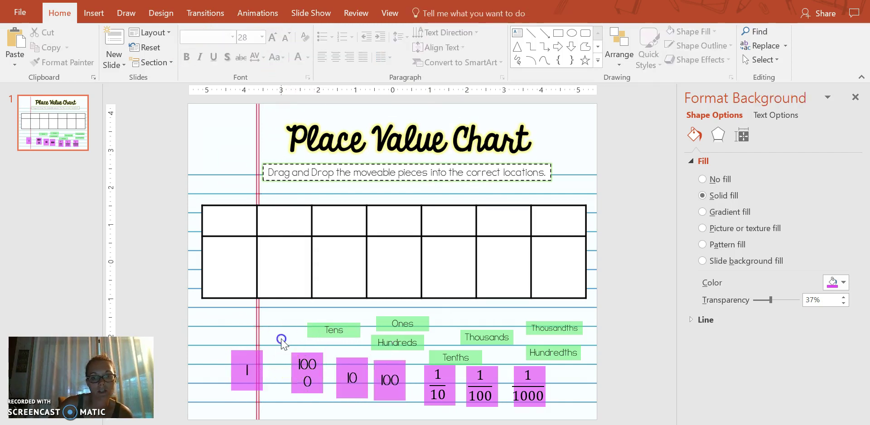
# Step: Widen the 1000 card so that its number fits on one line
pyautogui.click(296, 367)
pyautogui.moveTo(297, 367); pyautogui.dragTo(284, 372)
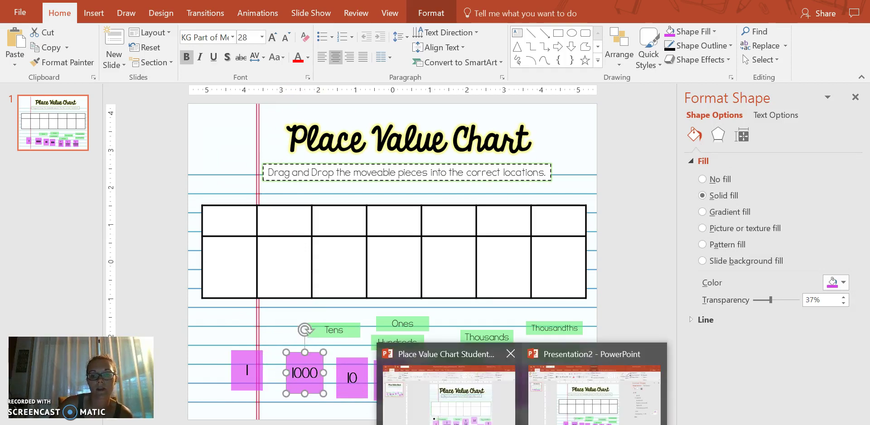
# Step: Switch to the finished Place Value Chart Student presentation, examine its movable pieces, and return to Presentation2
pyautogui.click(378, 369)
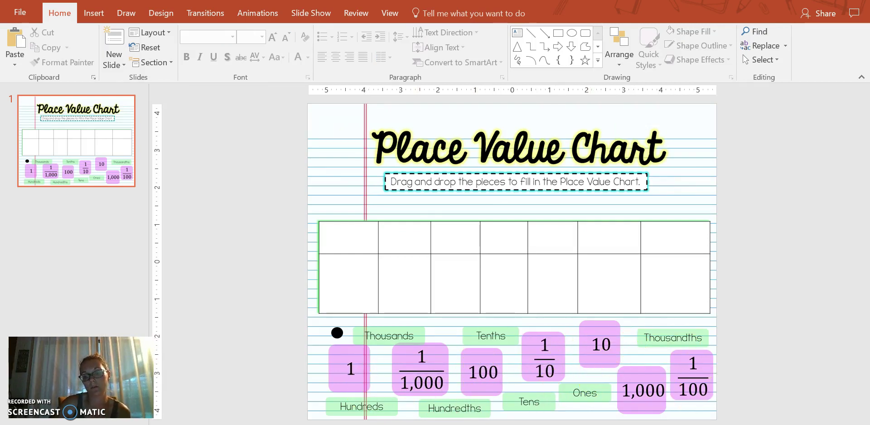
pyautogui.moveTo(521, 424)
pyautogui.click(550, 407)
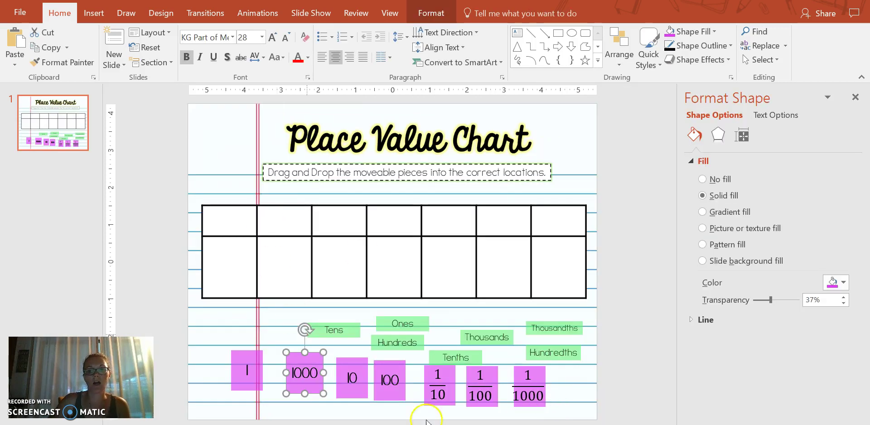
pyautogui.click(277, 245)
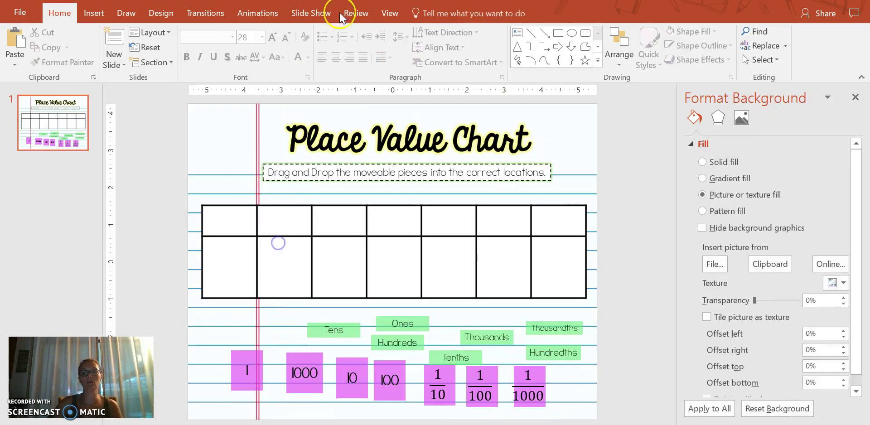
# Step: Start saving the Tens label as a picture and choose the Place Value Chart folder as its location
pyautogui.click(337, 335)
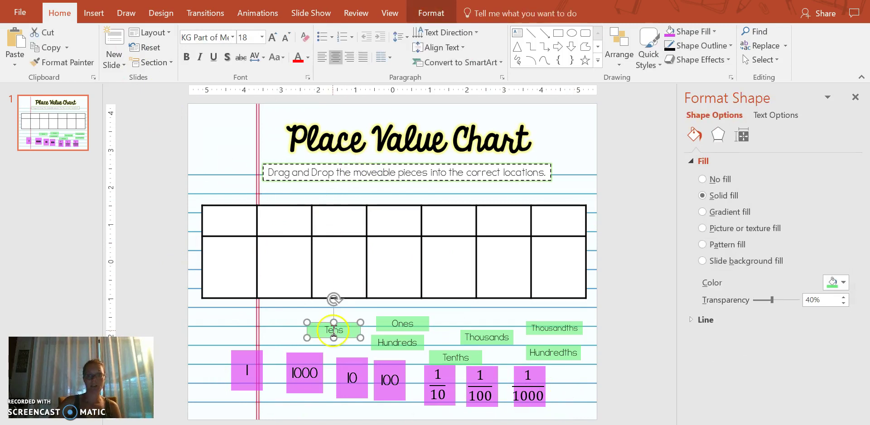
pyautogui.click(334, 331)
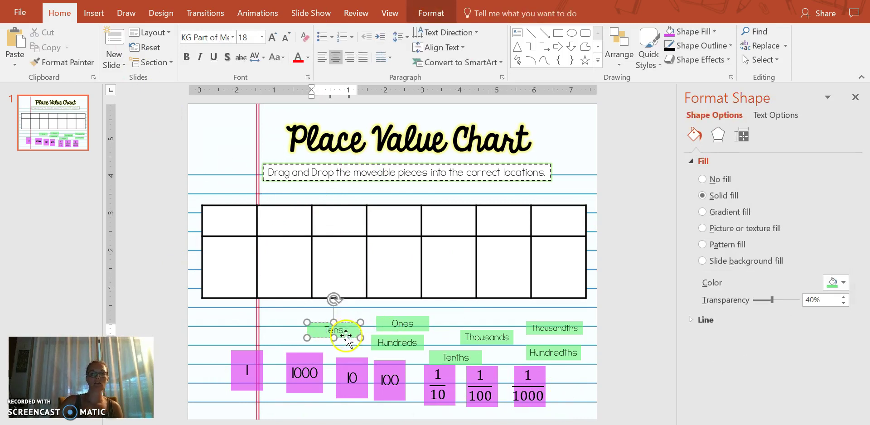
pyautogui.press('Escape')
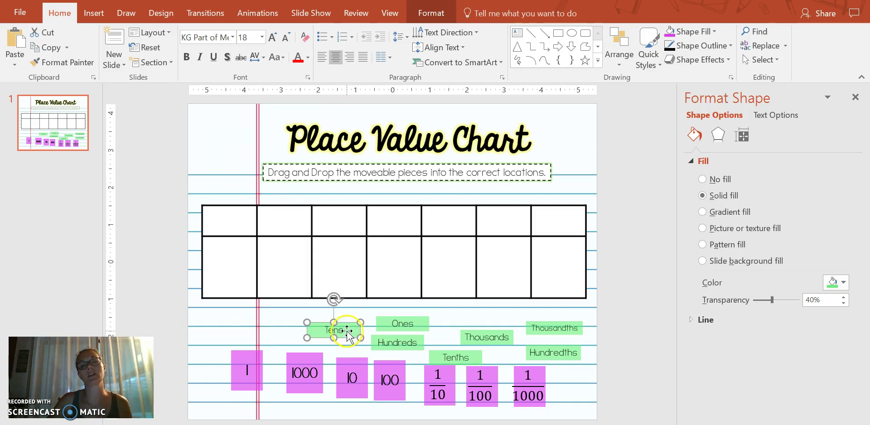
pyautogui.rightClick(346, 329)
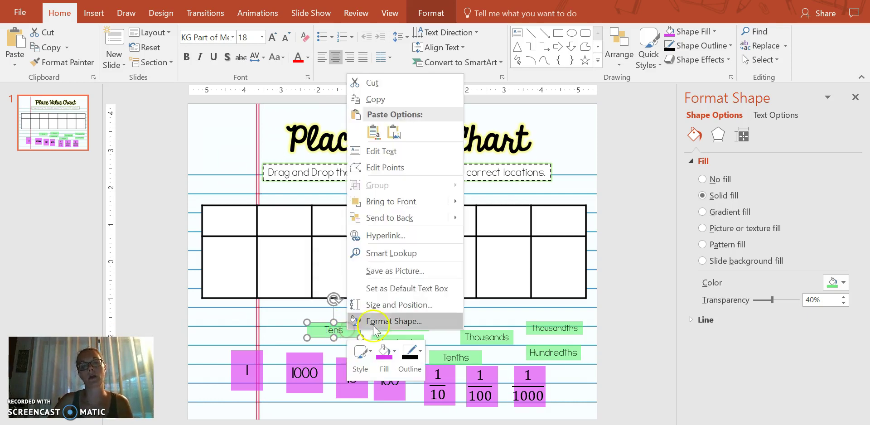
pyautogui.click(386, 277)
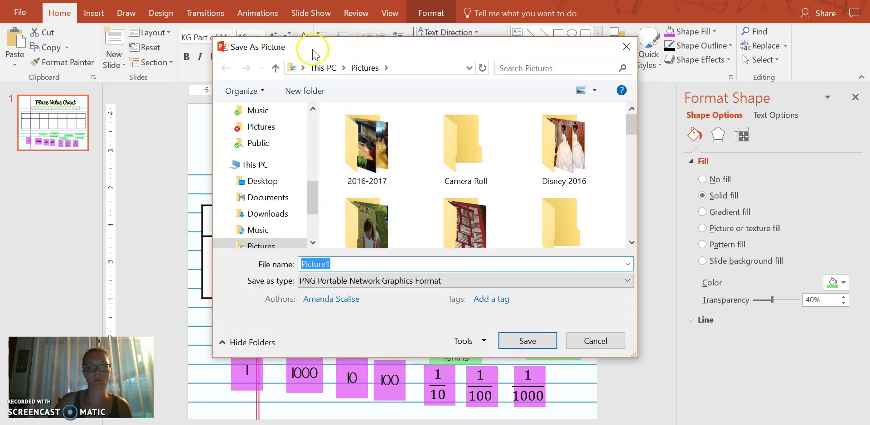
pyautogui.scroll(1, 254, 138)
pyautogui.scroll(3, 253, 139)
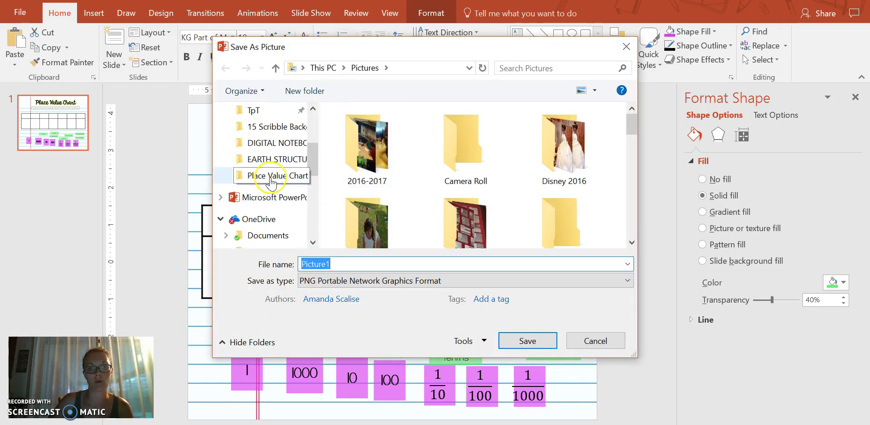
pyautogui.click(272, 177)
# Step: Name the Tens picture TENS2 and save it in PNG format
pyautogui.doubleClick(362, 262)
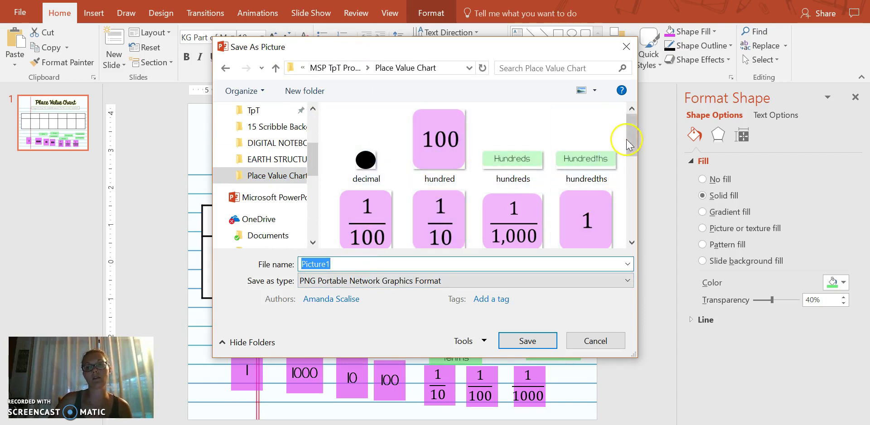
pyautogui.moveTo(632, 138); pyautogui.dragTo(623, 199)
pyautogui.click(368, 262)
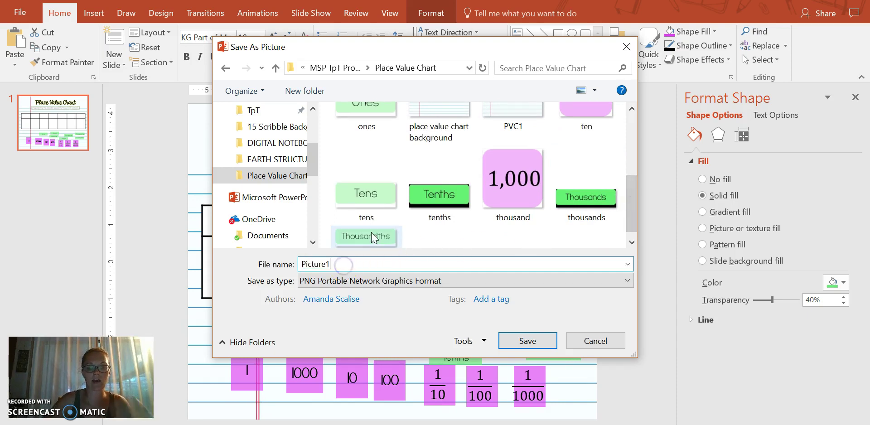
pyautogui.press('BackSpace')
pyautogui.press('BackSpace')
pyautogui.press('BackSpace')
pyautogui.press('BackSpace')
pyautogui.press('BackSpace')
pyautogui.press('BackSpace')
pyautogui.press('BackSpace')
pyautogui.press('BackSpace')
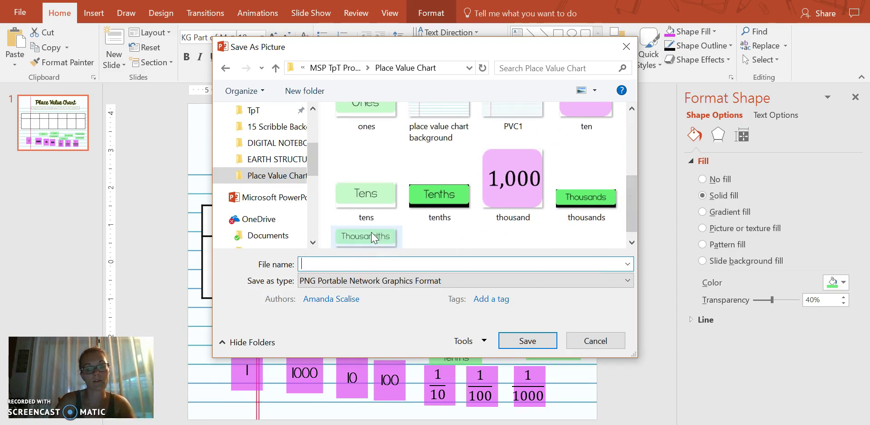
pyautogui.write('TEN')
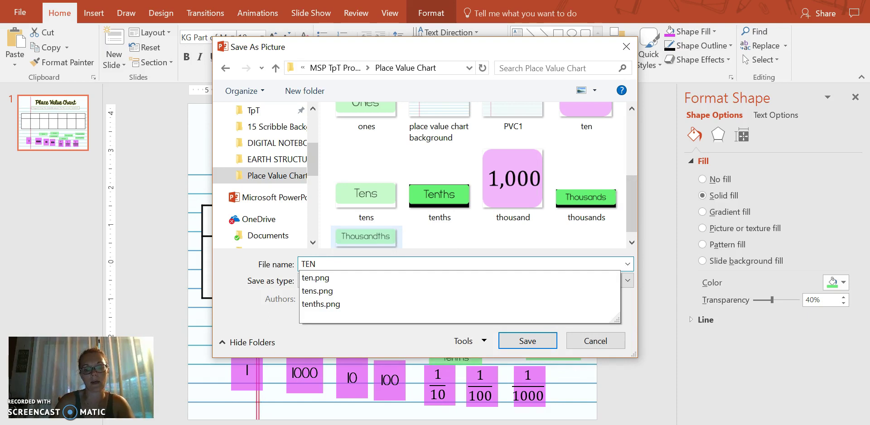
pyautogui.write('S')
pyautogui.scroll(2, 370, 232)
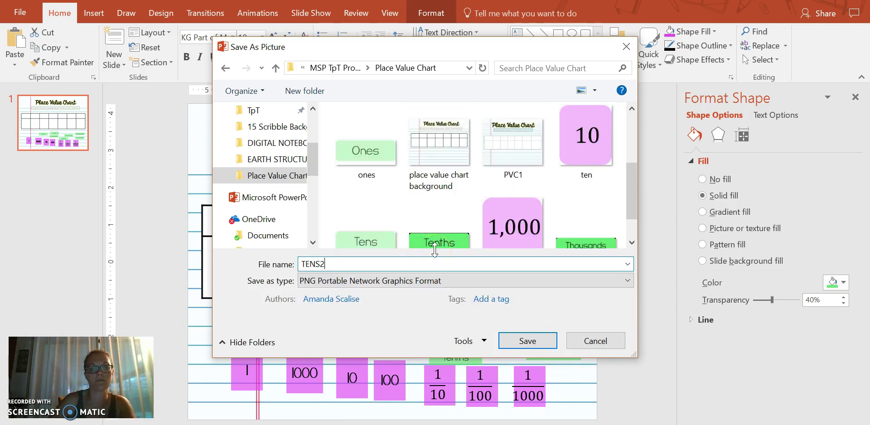
pyautogui.click(525, 346)
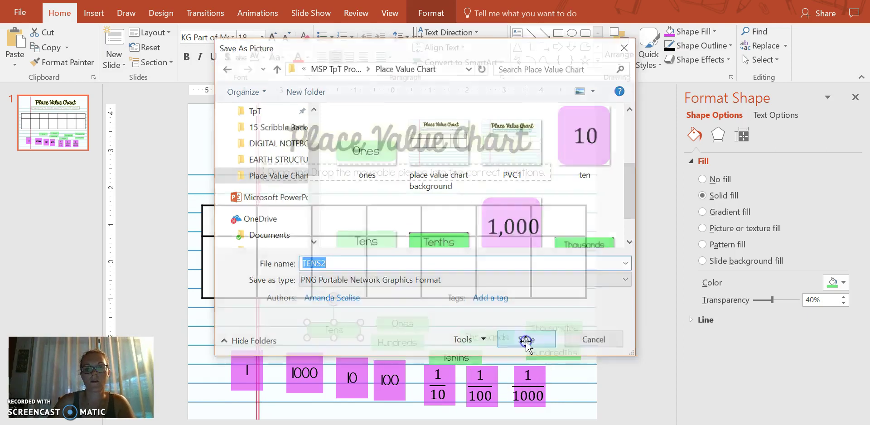
# Step: Save the Ones label as a PNG picture named ONES2 in the Place Value Chart folder
pyautogui.click(409, 325)
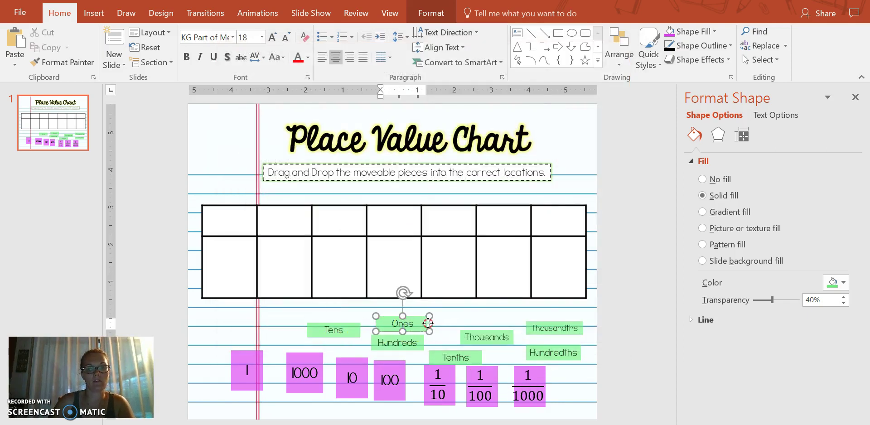
pyautogui.rightClick(410, 325)
pyautogui.click(468, 265)
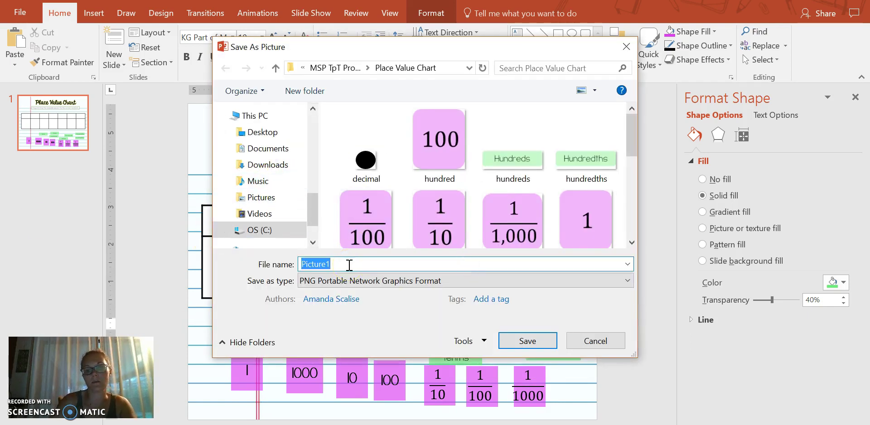
pyautogui.write('ONE')
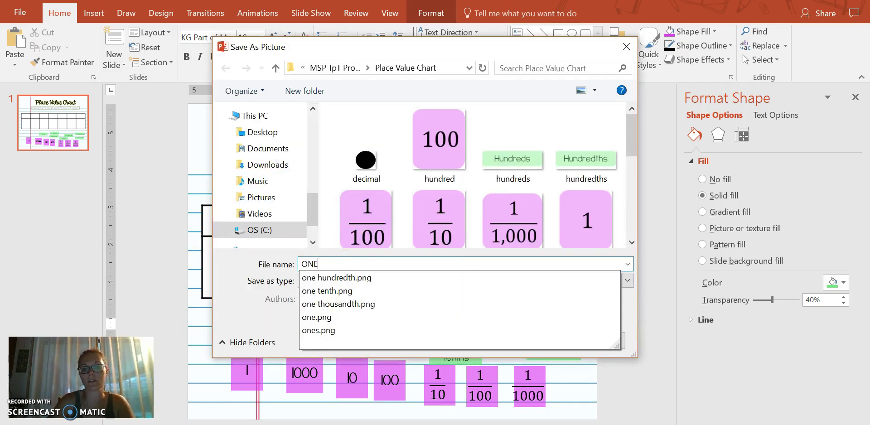
pyautogui.write('S2')
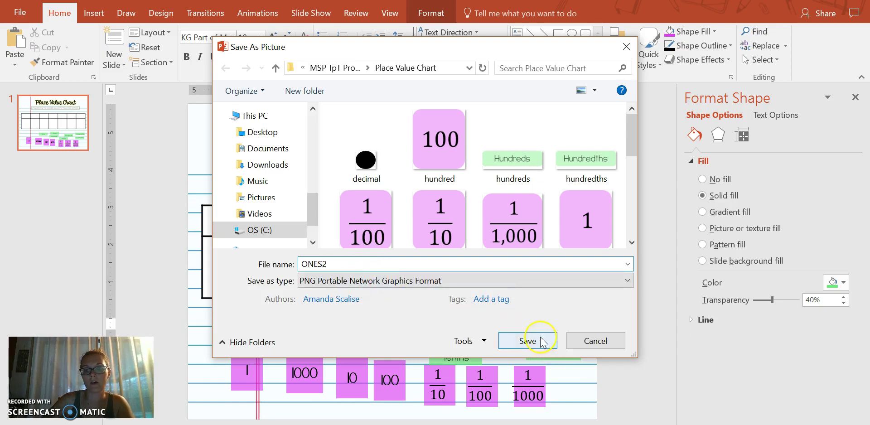
pyautogui.click(541, 342)
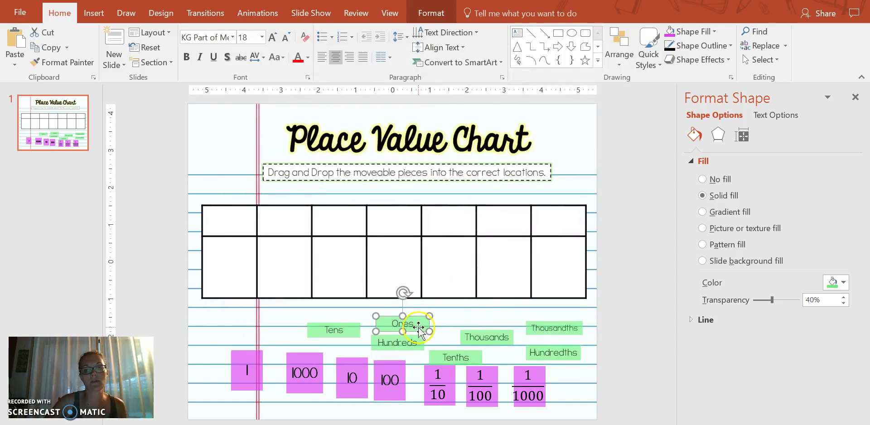
pyautogui.click(405, 348)
pyautogui.rightClick(405, 348)
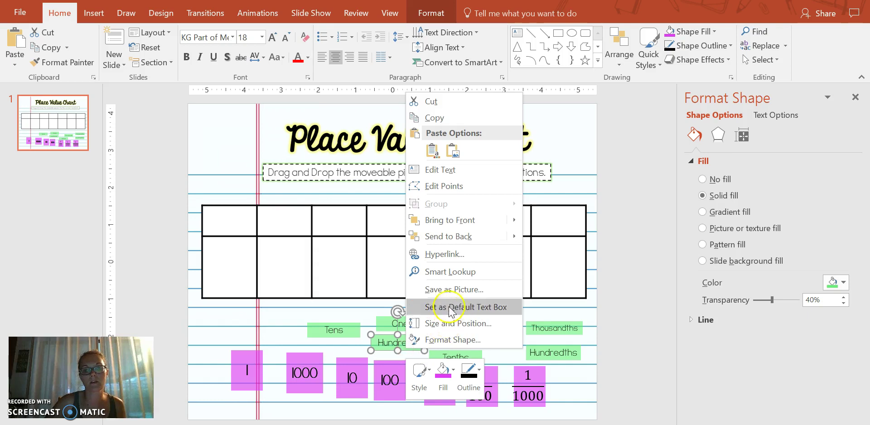
pyautogui.click(452, 290)
pyautogui.click(417, 280)
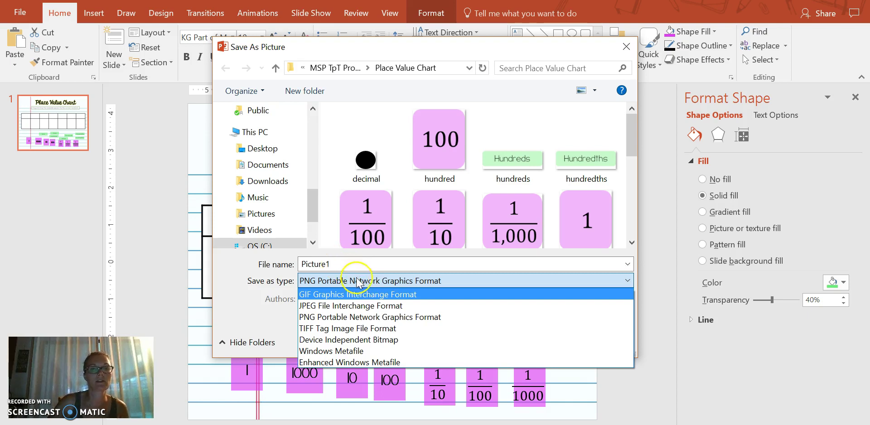
pyautogui.click(354, 263)
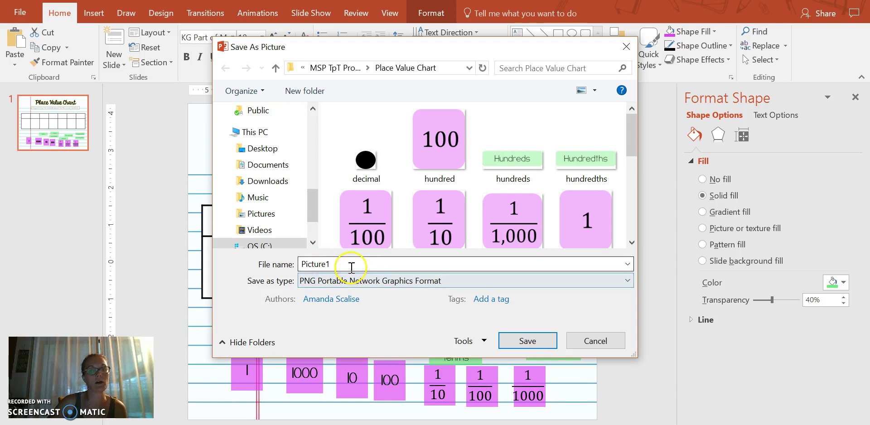
pyautogui.doubleClick(351, 267)
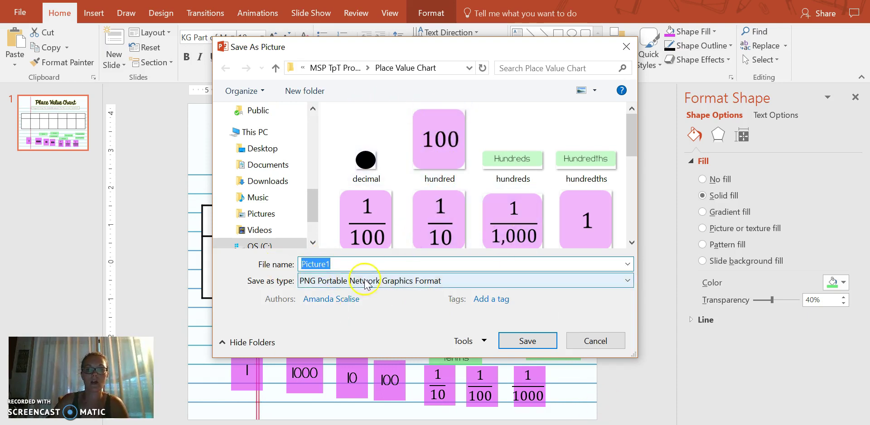
pyautogui.click(598, 339)
# Step: Duplicate the Place Value Chart slide with all its labels and number cards
pyautogui.click(343, 329)
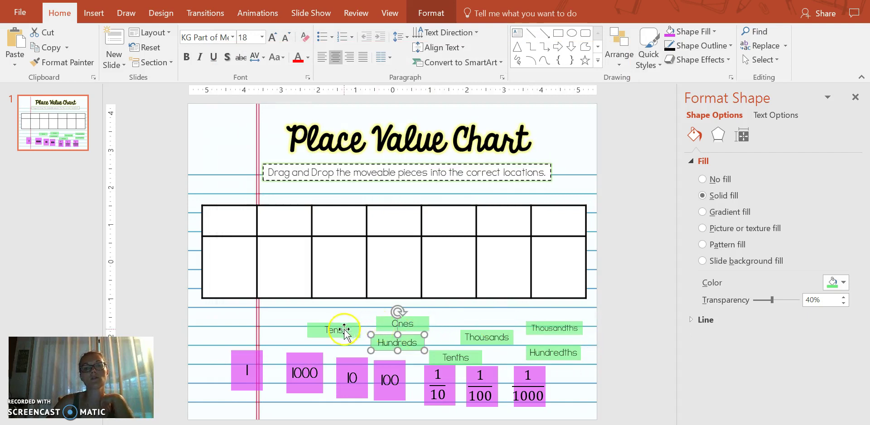
pyautogui.hotkey('ctrl', 'a')
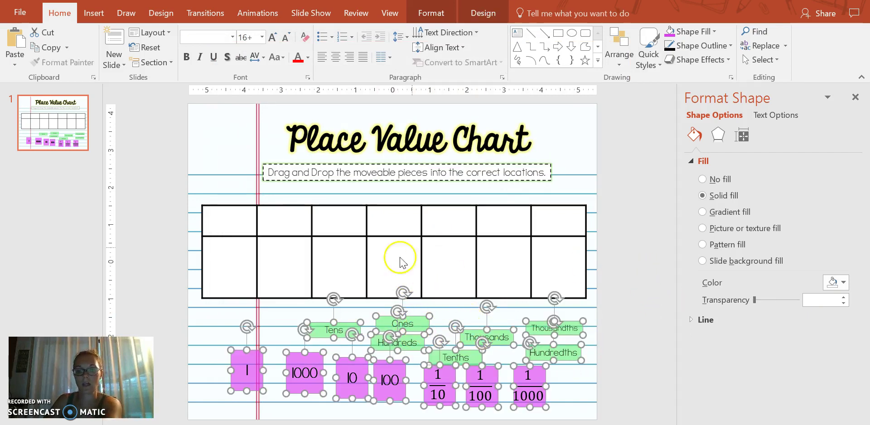
pyautogui.click(114, 62)
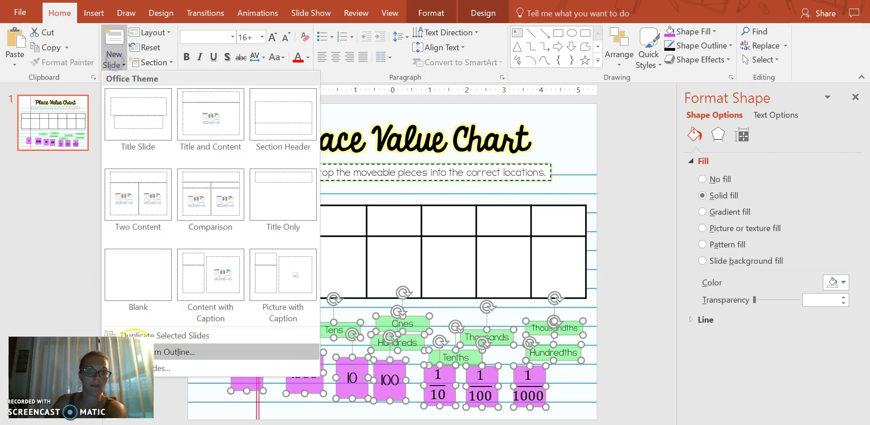
pyautogui.click(168, 339)
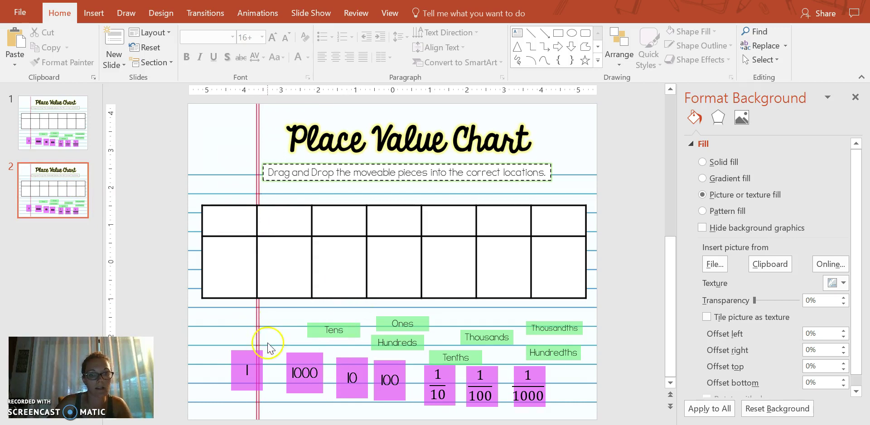
# Step: Delete all the labels and number cards from the duplicate slide and start inserting pictures from the Place Value Chart folder
pyautogui.hotkey('ctrl', 'a')
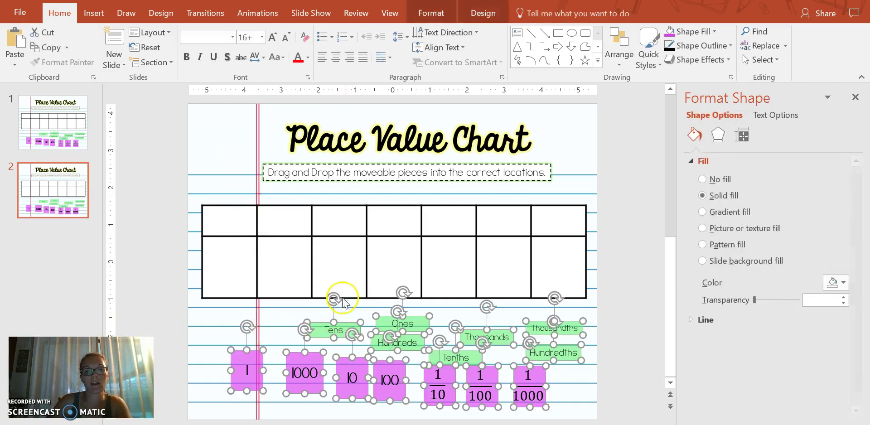
pyautogui.press('Delete')
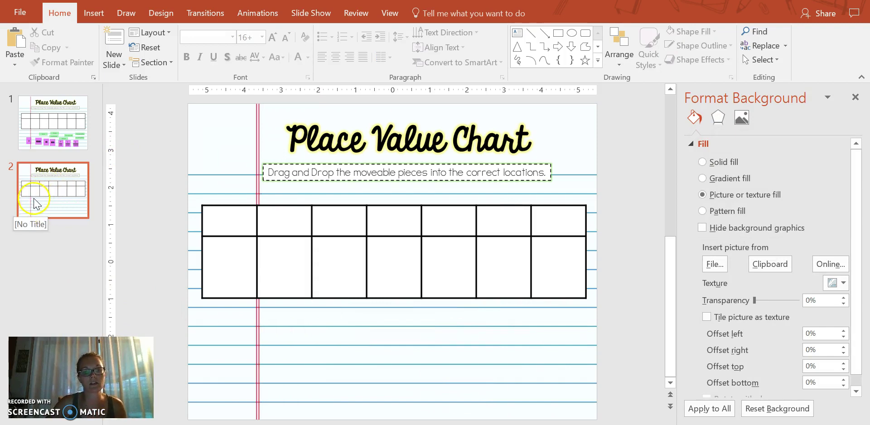
pyautogui.click(94, 13)
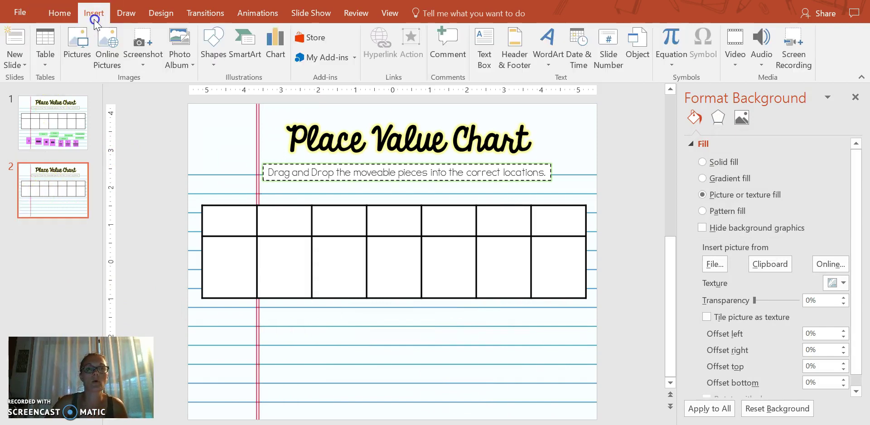
pyautogui.click(78, 39)
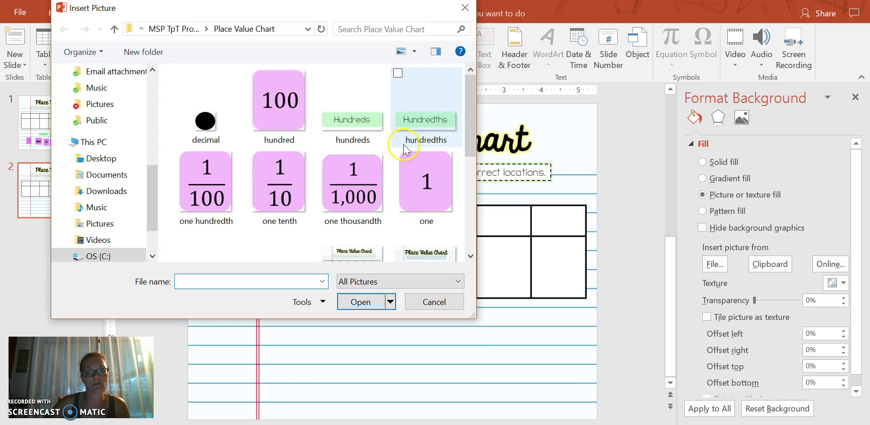
pyautogui.click(200, 124)
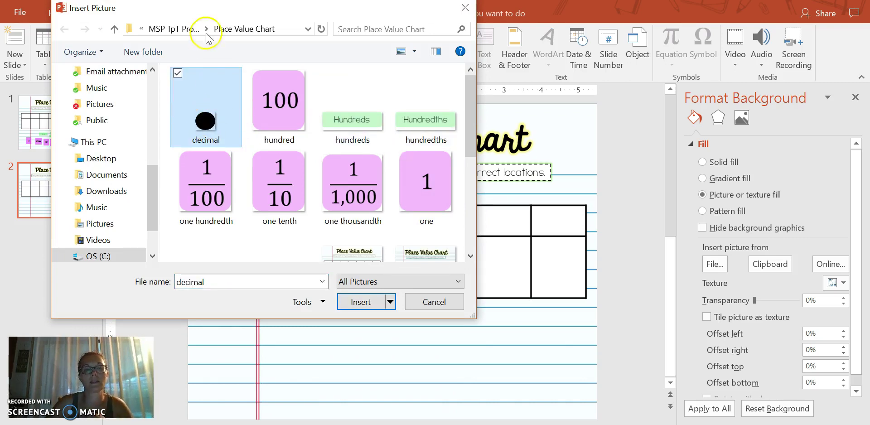
pyautogui.moveTo(255, 9); pyautogui.dragTo(336, 34)
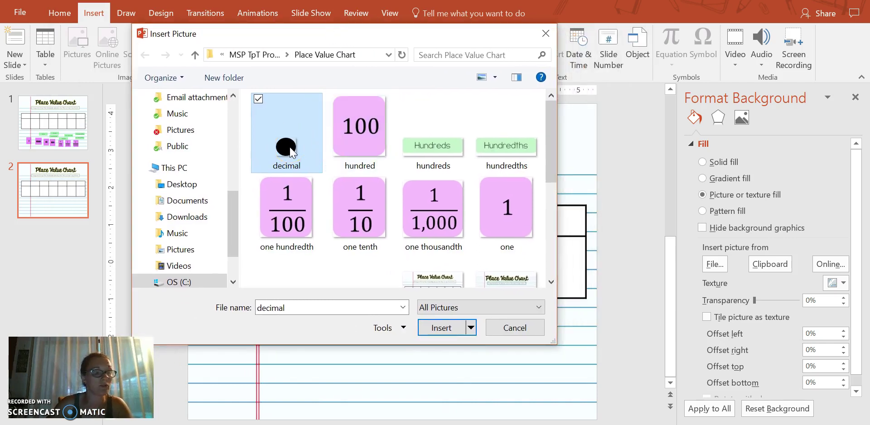
pyautogui.scroll(-1, 508, 181)
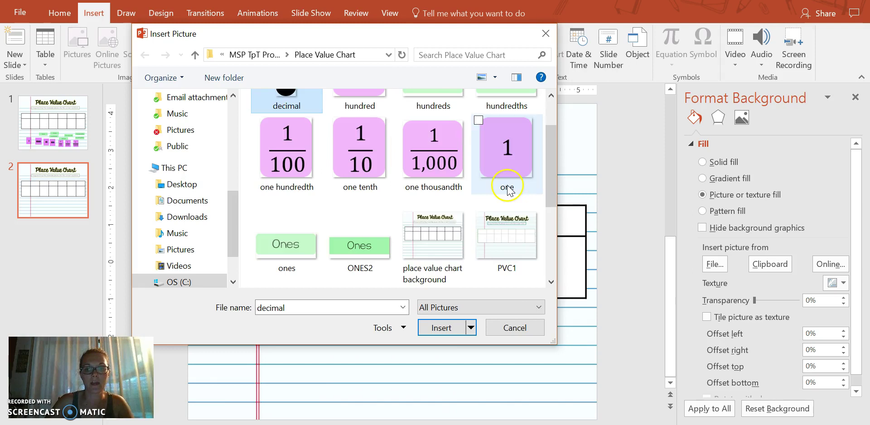
pyautogui.scroll(-2, 412, 249)
pyautogui.scroll(3, 404, 229)
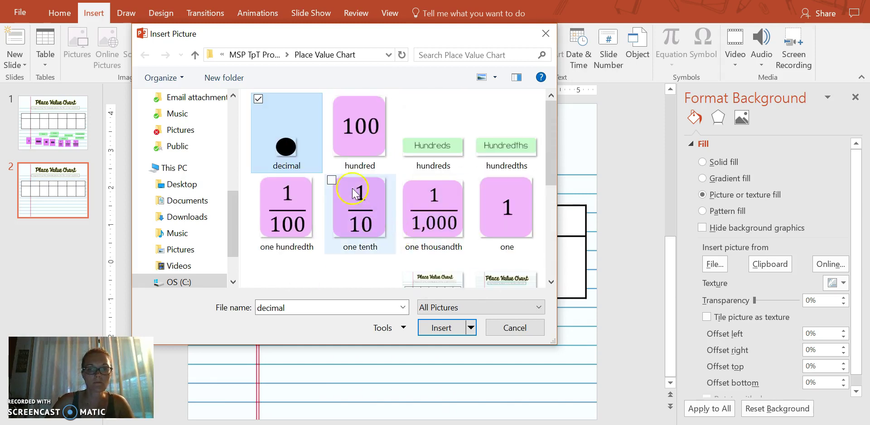
pyautogui.keyDown('ctrl'); pyautogui.click(387, 152); pyautogui.keyUp('ctrl')
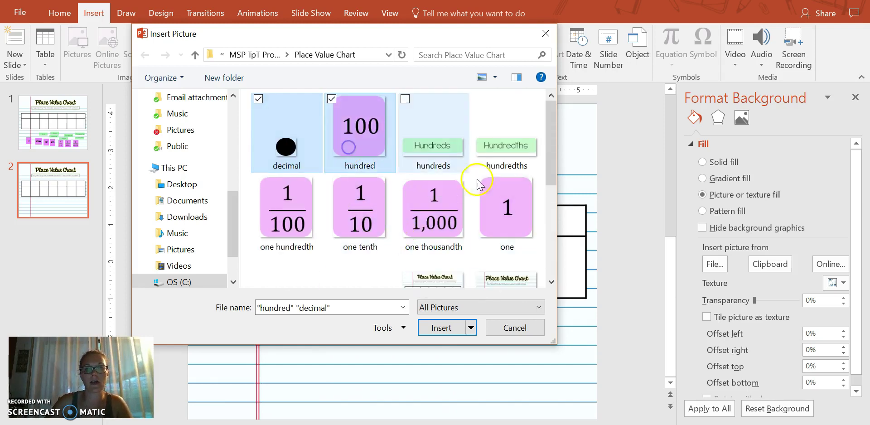
pyautogui.keyDown('ctrl'); pyautogui.click(436, 153); pyautogui.keyUp('ctrl')
pyautogui.keyDown('ctrl'); pyautogui.click(484, 156); pyautogui.keyUp('ctrl')
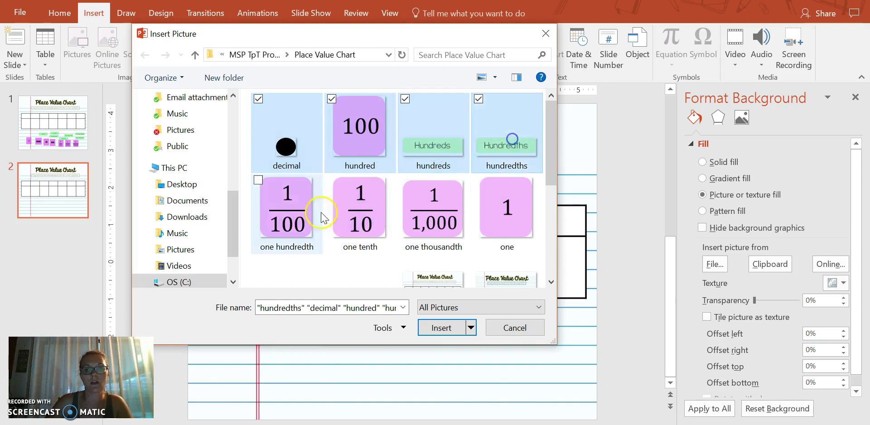
pyautogui.keyDown('ctrl'); pyautogui.click(310, 217); pyautogui.keyUp('ctrl')
pyautogui.keyDown('ctrl'); pyautogui.click(362, 207); pyautogui.keyUp('ctrl')
pyautogui.moveTo(438, 222); pyautogui.dragTo(501, 219)
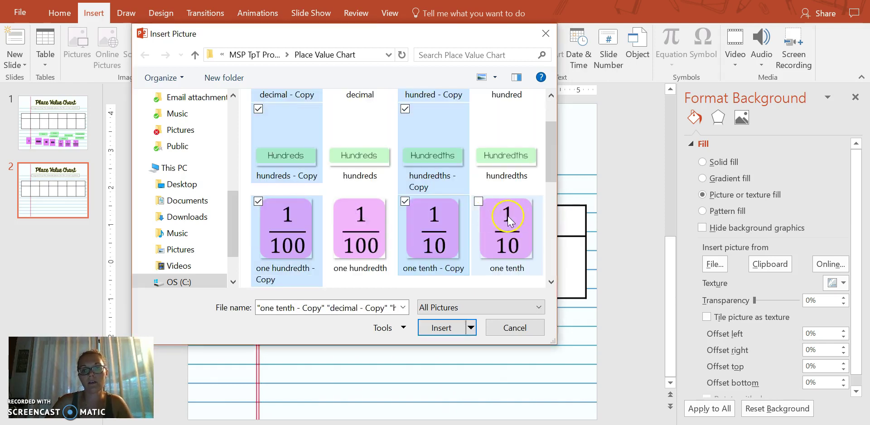
pyautogui.hotkey('ctrl', 'z')
pyautogui.scroll(1, 363, 150)
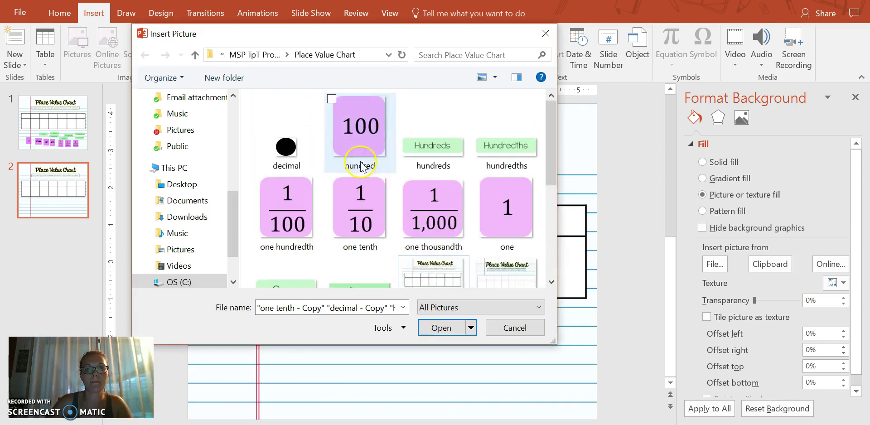
# Step: Select the decimal, hundred, hundreds, hundredths, one hundredth, one tenth, one thousandth and one pictures for insertion
pyautogui.click(286, 140)
pyautogui.keyDown('ctrl'); pyautogui.click(375, 147); pyautogui.keyUp('ctrl')
pyautogui.keyDown('ctrl'); pyautogui.click(432, 146); pyautogui.keyUp('ctrl')
pyautogui.keyDown('ctrl'); pyautogui.click(501, 146); pyautogui.keyUp('ctrl')
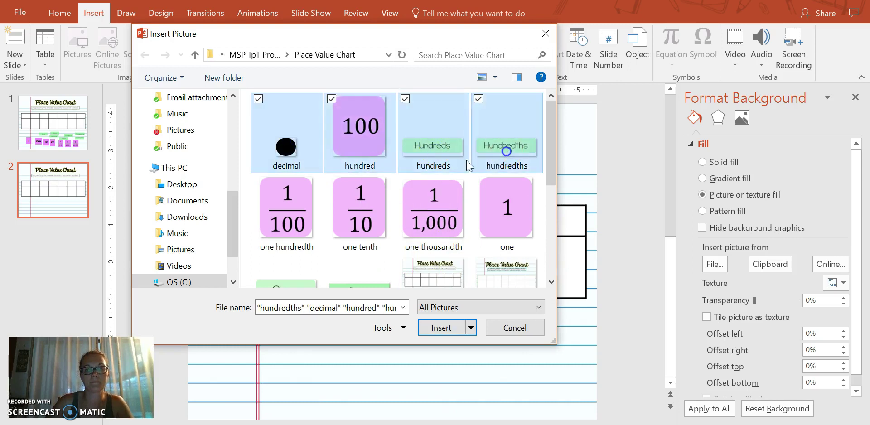
pyautogui.keyDown('ctrl'); pyautogui.click(284, 204); pyautogui.keyUp('ctrl')
pyautogui.keyDown('ctrl'); pyautogui.click(361, 202); pyautogui.keyUp('ctrl')
pyautogui.keyDown('ctrl'); pyautogui.click(409, 212); pyautogui.keyUp('ctrl')
pyautogui.keyDown('ctrl'); pyautogui.click(505, 208); pyautogui.keyUp('ctrl')
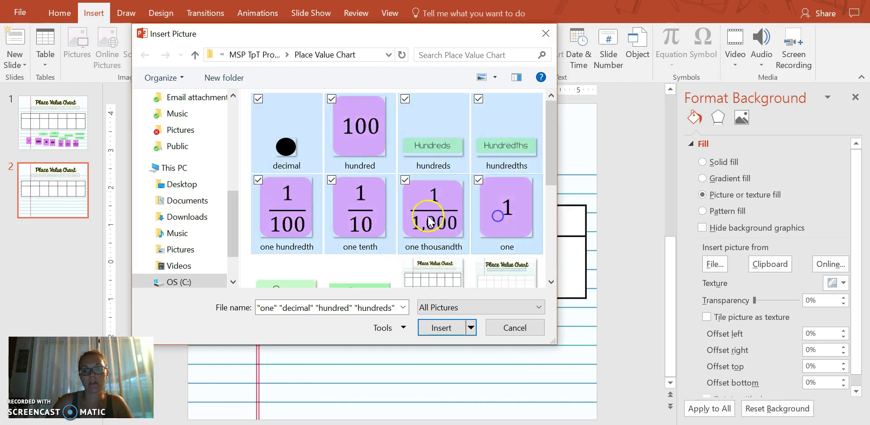
# Step: Add the ones, ten, tens, thousand and thousandths pictures to the selection
pyautogui.scroll(-3, 292, 168)
pyautogui.keyDown('ctrl'); pyautogui.click(293, 169); pyautogui.keyUp('ctrl')
pyautogui.keyDown('ctrl'); pyautogui.click(297, 254); pyautogui.keyUp('ctrl')
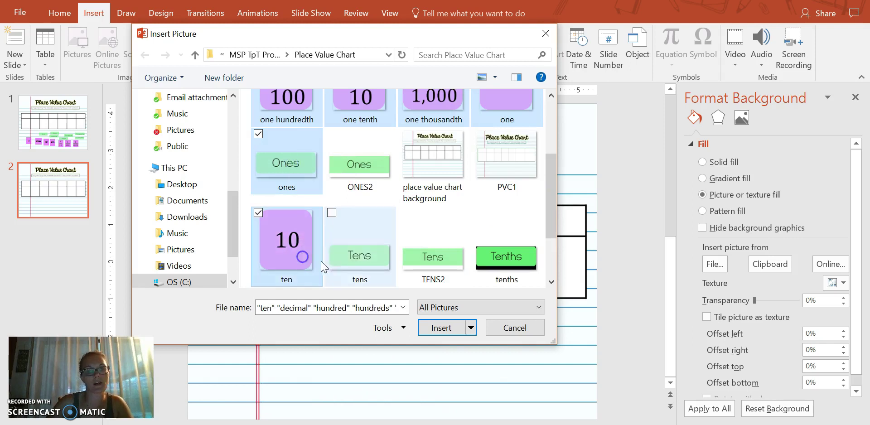
pyautogui.keyDown('ctrl'); pyautogui.click(357, 264); pyautogui.keyUp('ctrl')
pyautogui.scroll(-2, 442, 269)
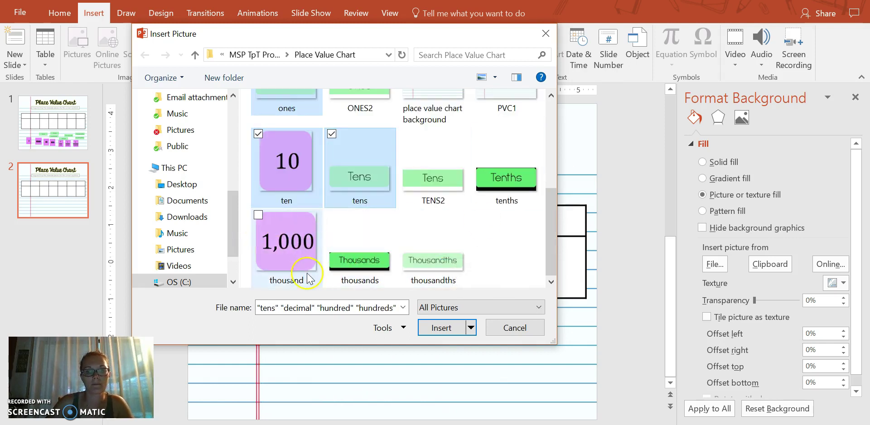
pyautogui.keyDown('ctrl'); pyautogui.click(304, 251); pyautogui.keyUp('ctrl')
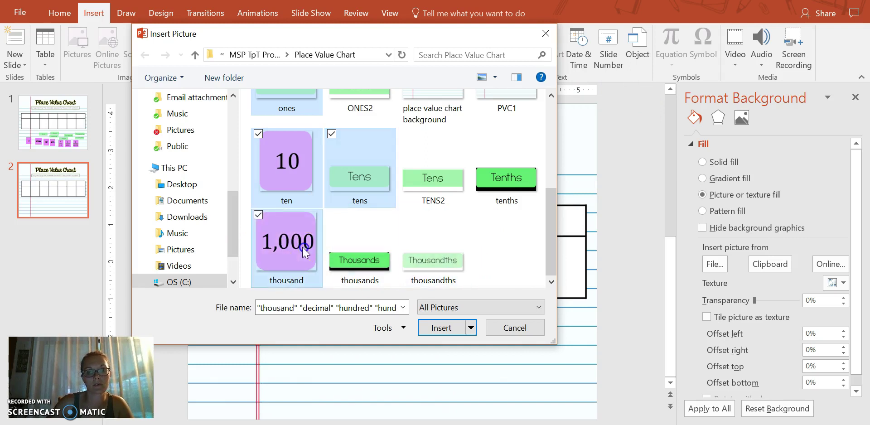
pyautogui.keyDown('ctrl'); pyautogui.click(460, 272); pyautogui.keyUp('ctrl')
# Step: Add the thousands and tenths pictures to the selection and insert all the selected pictures on the slide
pyautogui.scroll(1, 487, 249)
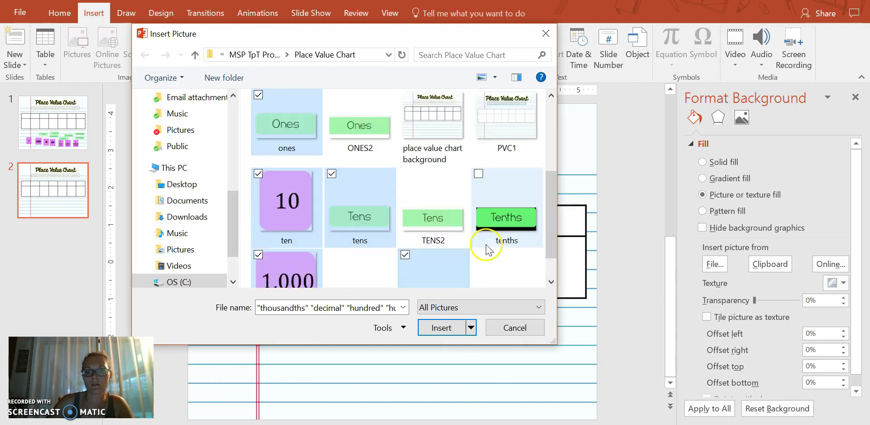
pyautogui.scroll(4, 486, 249)
pyautogui.scroll(-5, 471, 249)
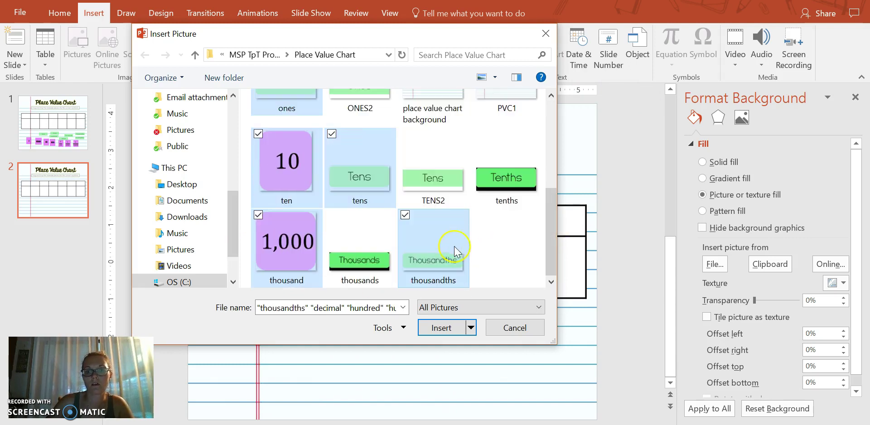
pyautogui.keyDown('ctrl'); pyautogui.click(365, 262); pyautogui.keyUp('ctrl')
pyautogui.keyDown('ctrl'); pyautogui.click(511, 182); pyautogui.keyUp('ctrl')
pyautogui.scroll(1, 500, 256)
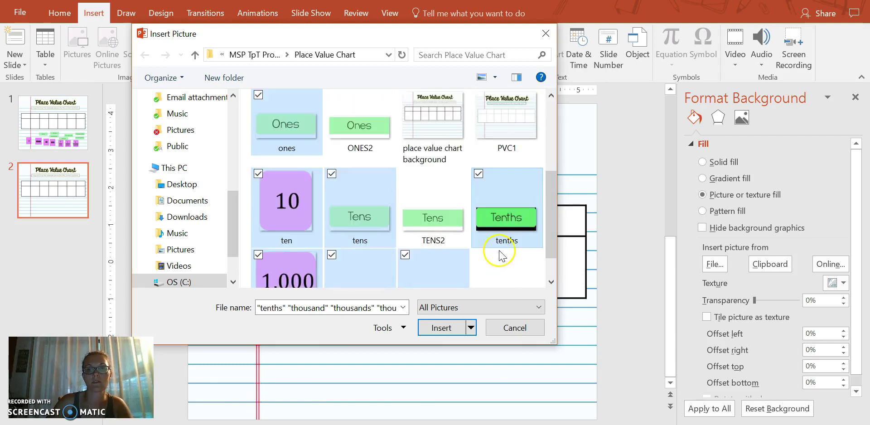
pyautogui.scroll(-1, 498, 258)
pyautogui.click(441, 327)
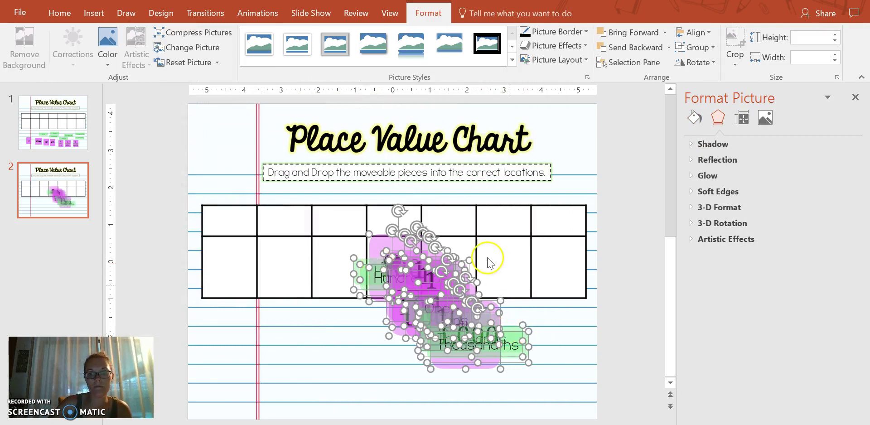
# Step: Shrink all the inserted pictures together so the labels are about as wide as a chart column
pyautogui.click(528, 327)
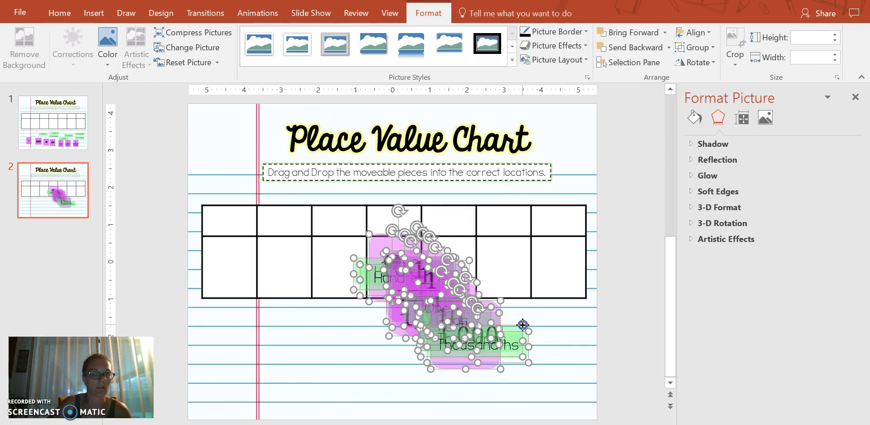
pyautogui.moveTo(523, 325); pyautogui.dragTo(496, 354)
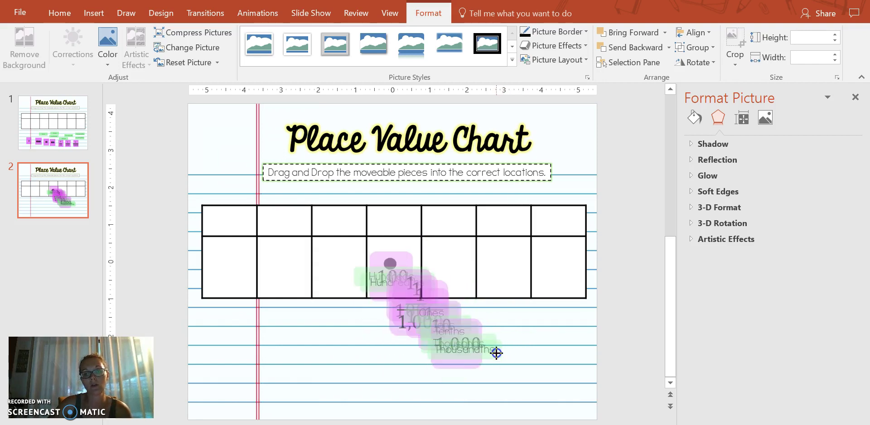
pyautogui.moveTo(496, 352); pyautogui.dragTo(516, 357)
pyautogui.click(528, 345)
pyautogui.click(479, 350)
pyautogui.hotkey('ctrl', 'a')
pyautogui.click(518, 336)
# Step: Move the Thousandths label into the last header cell, the Thousands label into the first, and the Ones label into the second column
pyautogui.click(494, 366)
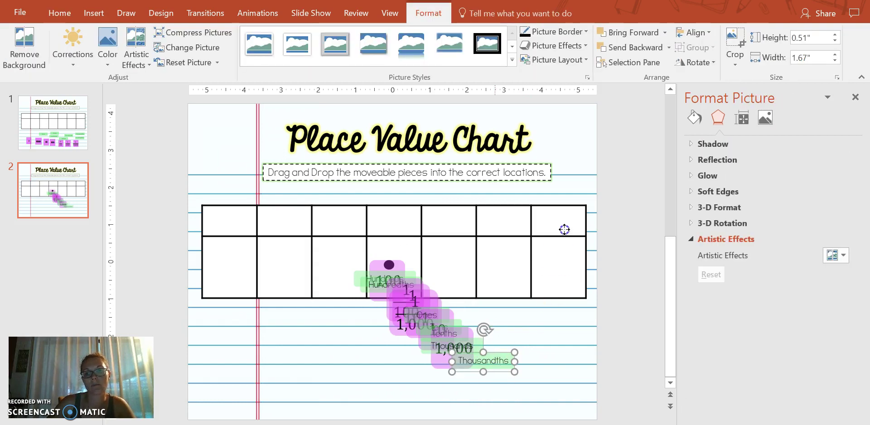
pyautogui.moveTo(564, 229); pyautogui.dragTo(571, 228)
pyautogui.click(538, 369)
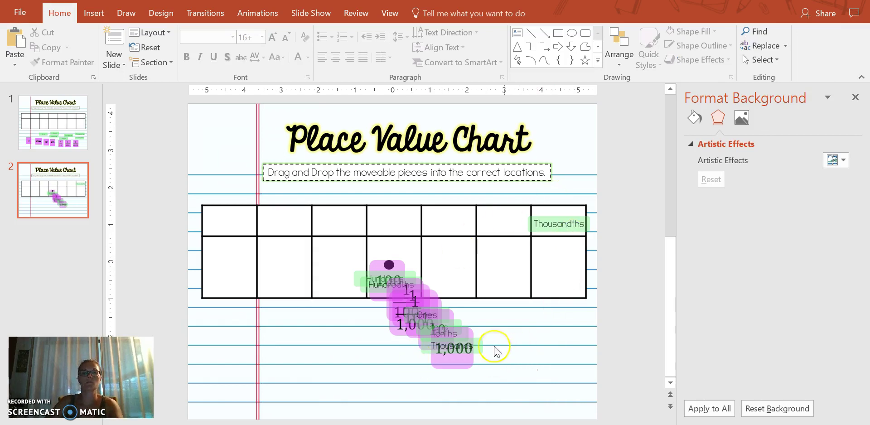
pyautogui.click(452, 348)
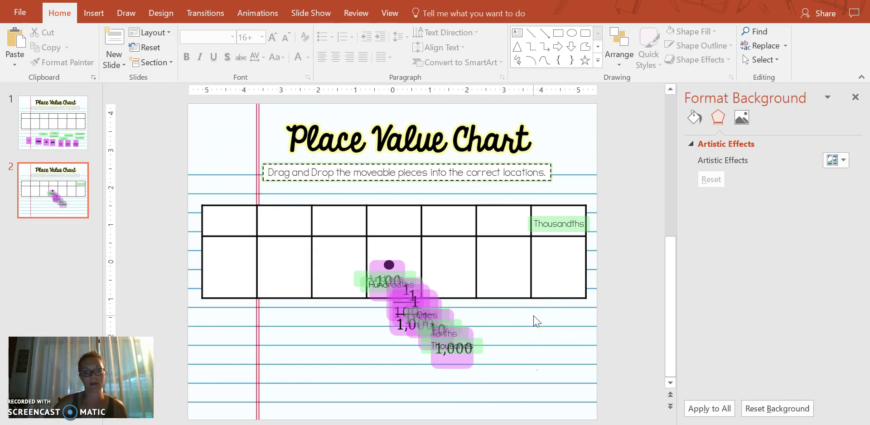
pyautogui.click(473, 351)
pyautogui.moveTo(423, 350); pyautogui.dragTo(201, 224)
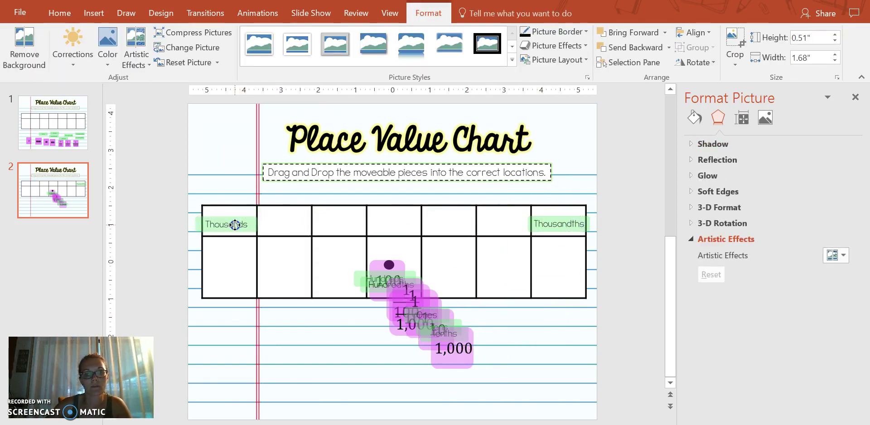
pyautogui.moveTo(423, 314); pyautogui.dragTo(286, 231)
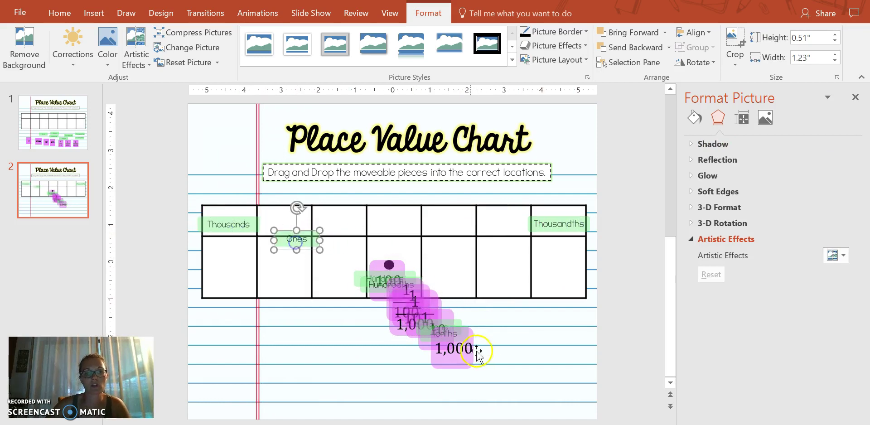
# Step: Spread the 1,000, 10 and 1 cards and the Tens and Thousandths labels below the chart's last columns
pyautogui.moveTo(479, 352); pyautogui.dragTo(557, 384)
pyautogui.moveTo(442, 331); pyautogui.dragTo(520, 397)
pyautogui.moveTo(438, 344); pyautogui.dragTo(566, 335)
pyautogui.moveTo(567, 227); pyautogui.dragTo(515, 319)
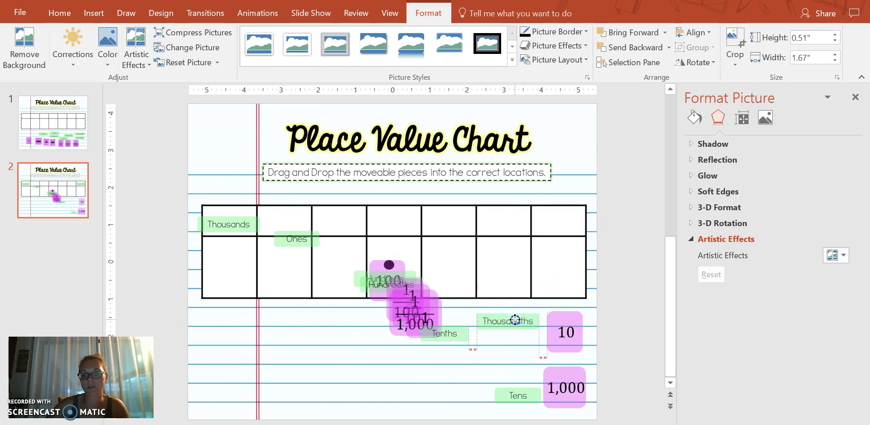
pyautogui.moveTo(442, 338); pyautogui.dragTo(513, 358)
# Step: Spread the fraction cards, the 100 card and the Hundredths and Hundreds labels over the free space below the chart
pyautogui.moveTo(413, 321); pyautogui.dragTo(321, 384)
pyautogui.moveTo(399, 298); pyautogui.dragTo(303, 332)
pyautogui.moveTo(383, 285); pyautogui.dragTo(364, 344)
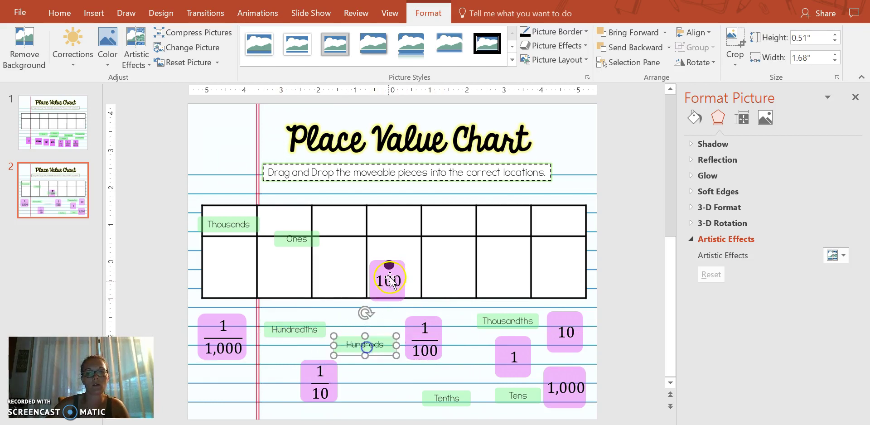
pyautogui.moveTo(395, 276); pyautogui.dragTo(240, 384)
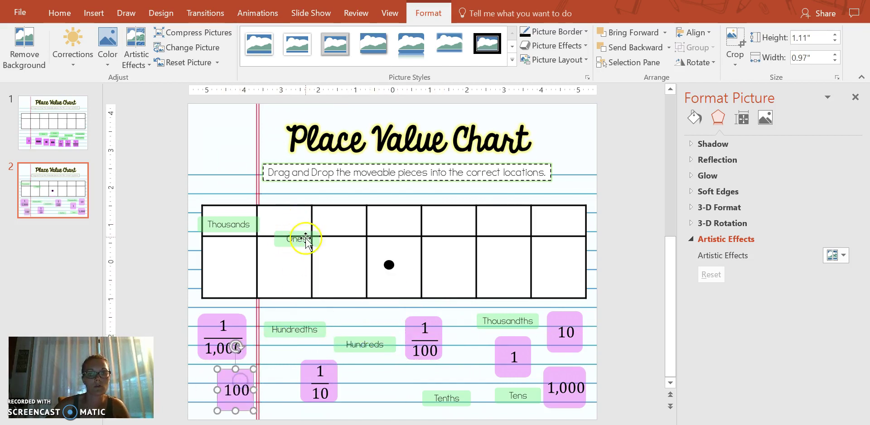
# Step: Move the Ones label, the Thousands label and the decimal point out of the chart to free spots below it
pyautogui.moveTo(299, 238); pyautogui.dragTo(281, 368)
pyautogui.moveTo(229, 225); pyautogui.dragTo(388, 390)
pyautogui.moveTo(388, 266); pyautogui.dragTo(472, 359)
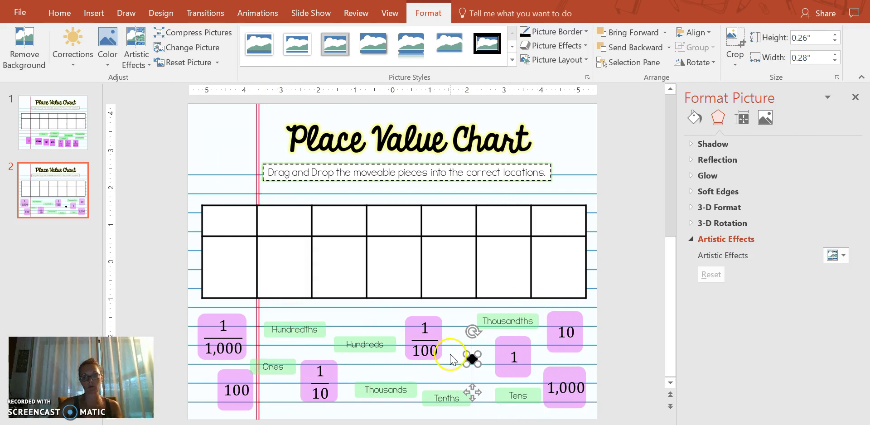
pyautogui.click(438, 376)
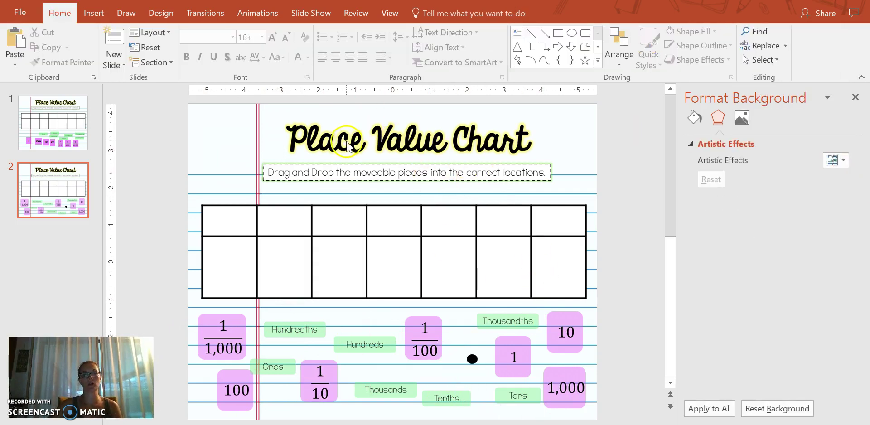
# Step: Save the presentation to the Documents folder on this PC as PLACEVALUECHARTSTUDENT2
pyautogui.click(20, 12)
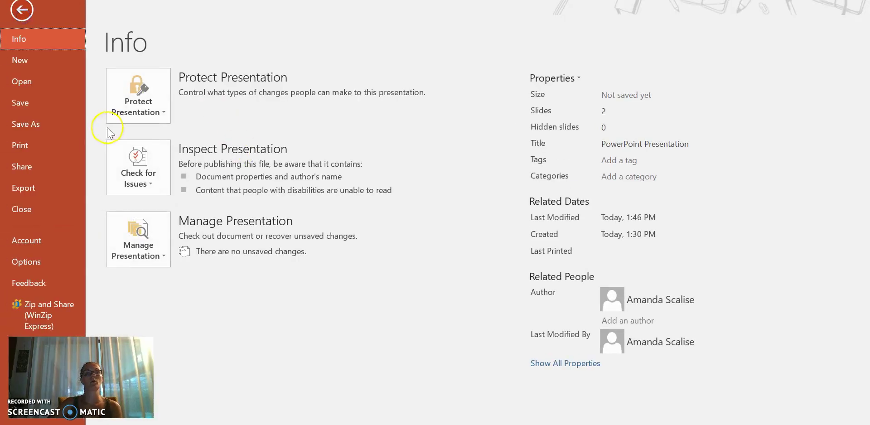
pyautogui.click(37, 125)
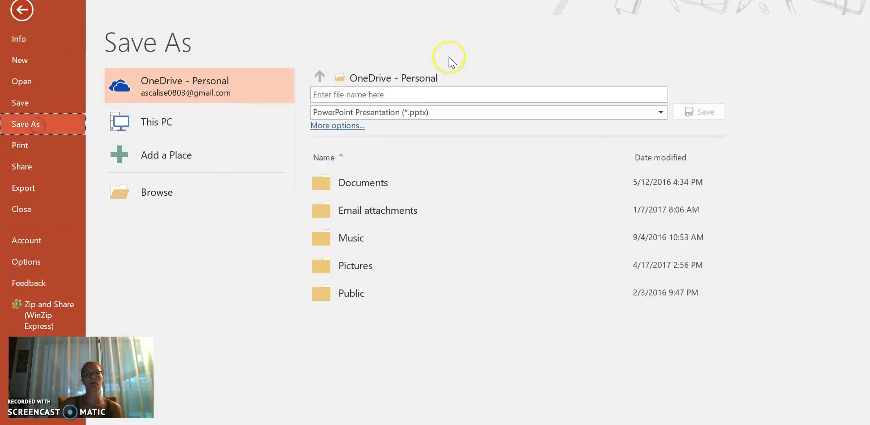
pyautogui.click(154, 125)
pyautogui.click(350, 124)
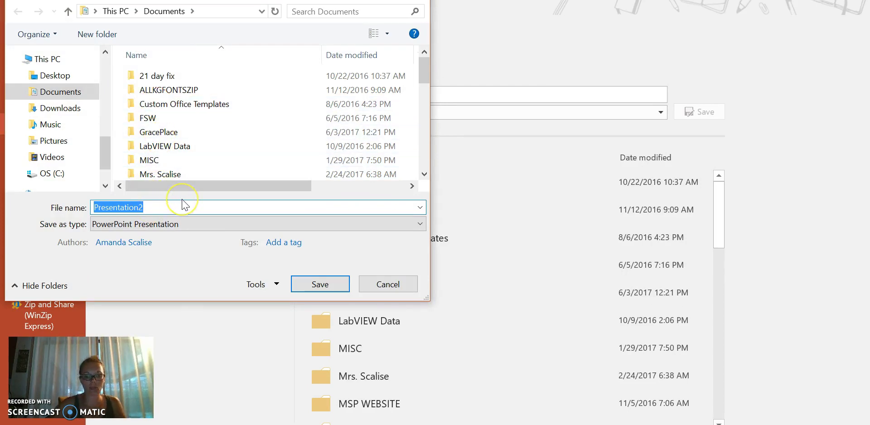
pyautogui.write('PLACEVALUECAHARTSTUDENT2')
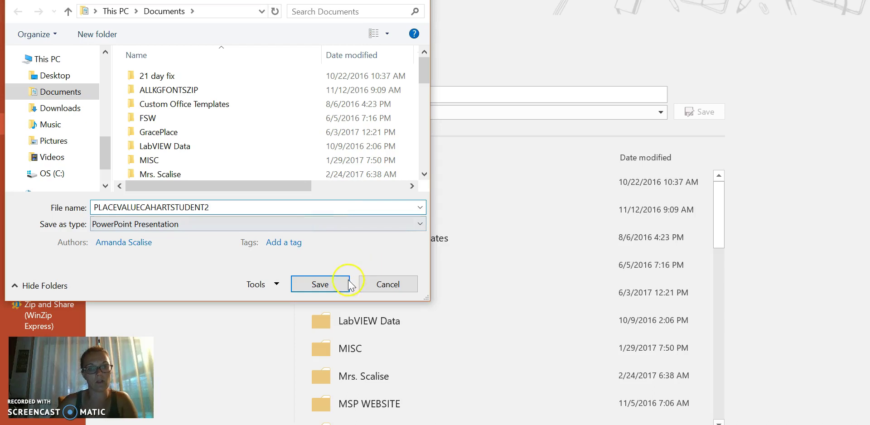
pyautogui.press('BackSpace')
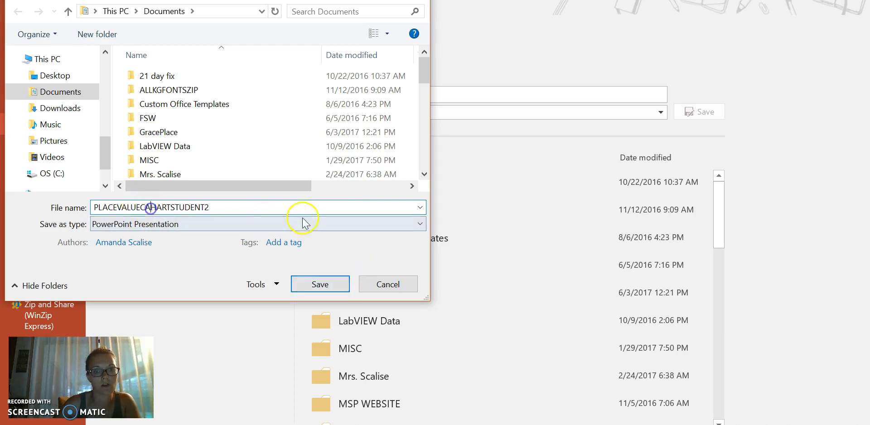
pyautogui.click(334, 285)
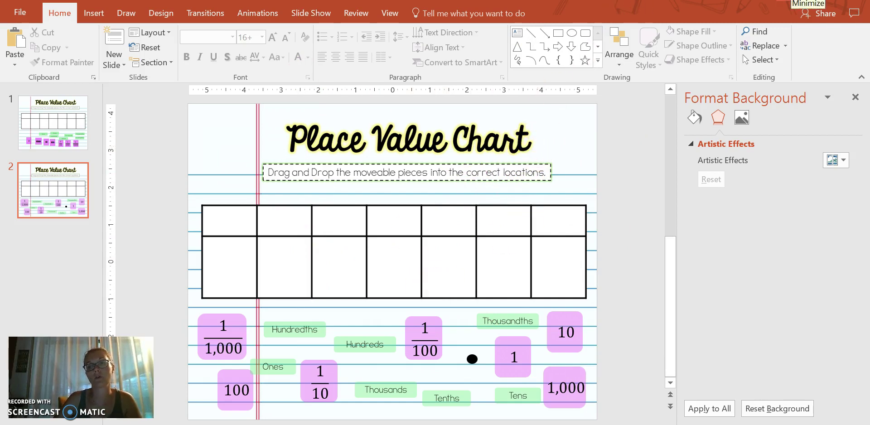
# Step: Switch to Google Drive in the web browser and open My Drive
pyautogui.click(806, 1)
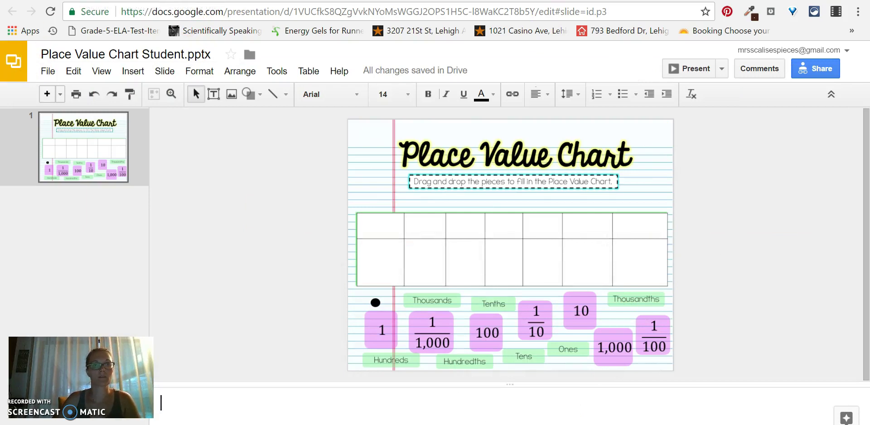
pyautogui.click(194, 4)
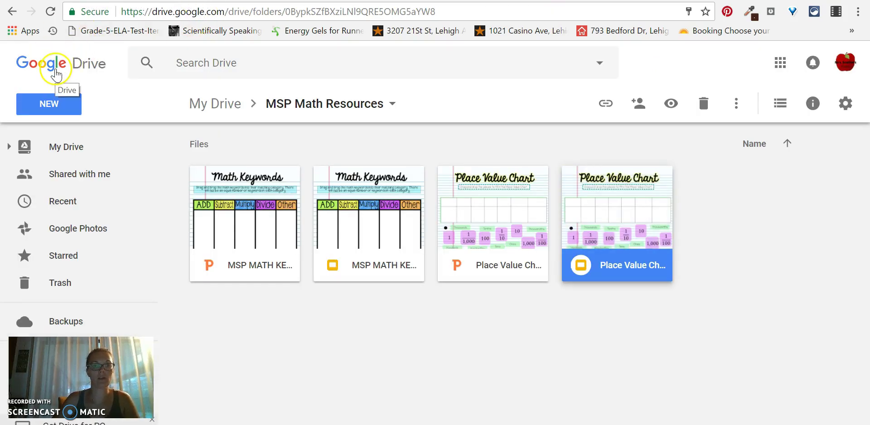
pyautogui.click(89, 146)
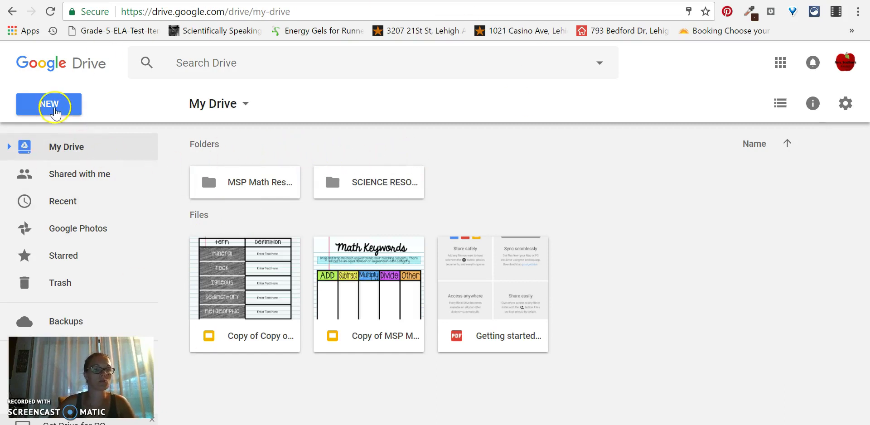
# Step: Start a file upload and search the Documents folder for "PLACEVALUE CAHRT"
pyautogui.click(55, 108)
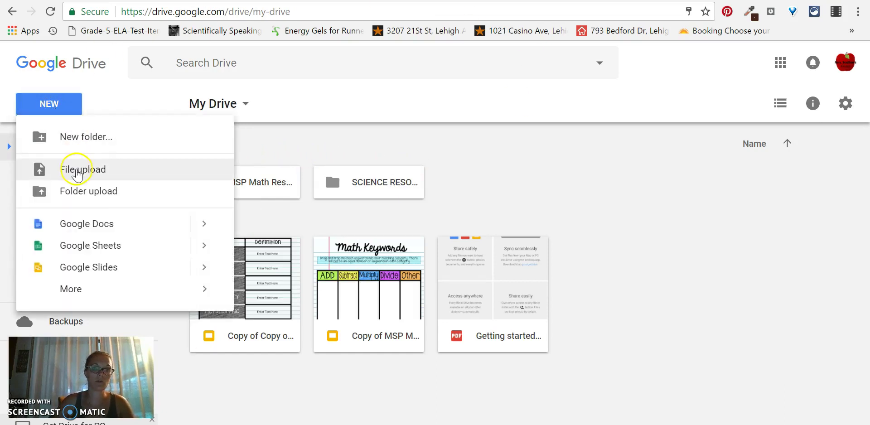
pyautogui.click(77, 171)
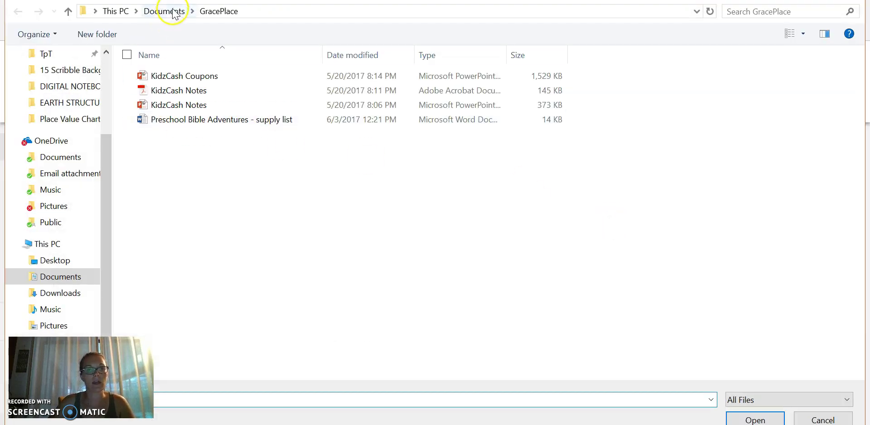
pyautogui.click(172, 11)
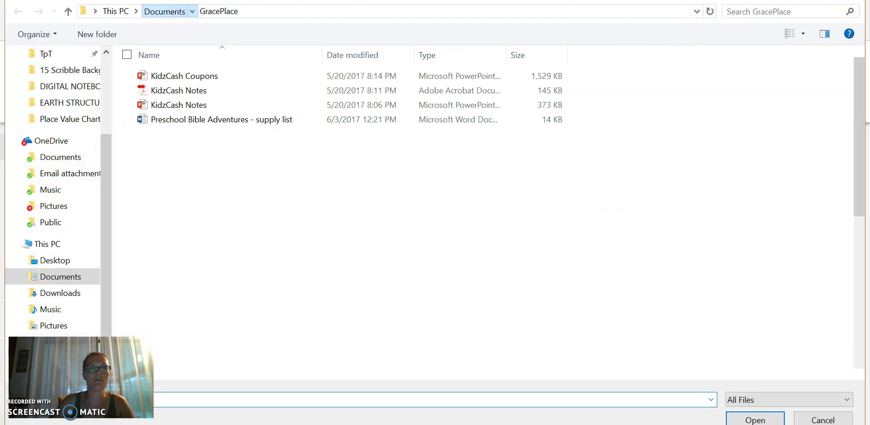
pyautogui.click(755, 11)
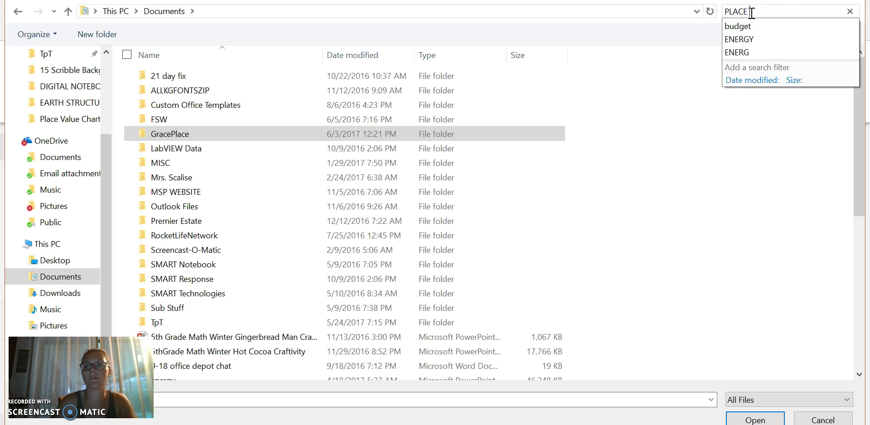
pyautogui.write('PLACEVALUE CAH')
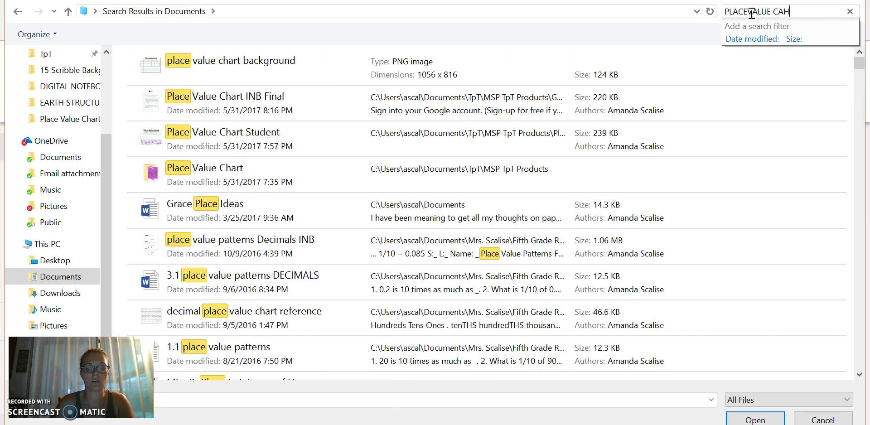
pyautogui.write('RT')
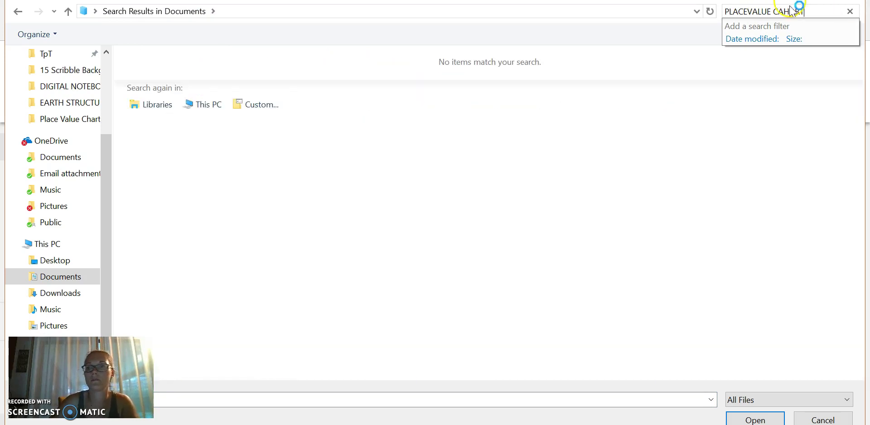
# Step: Correct the search to "PLACEVALUECHARTSTU" and upload the PLACEVALUECHARTSTUDENT2 presentation to My Drive
pyautogui.doubleClick(792, 11)
pyautogui.press('BackSpace')
pyautogui.press('BackSpace')
pyautogui.write('CHA')
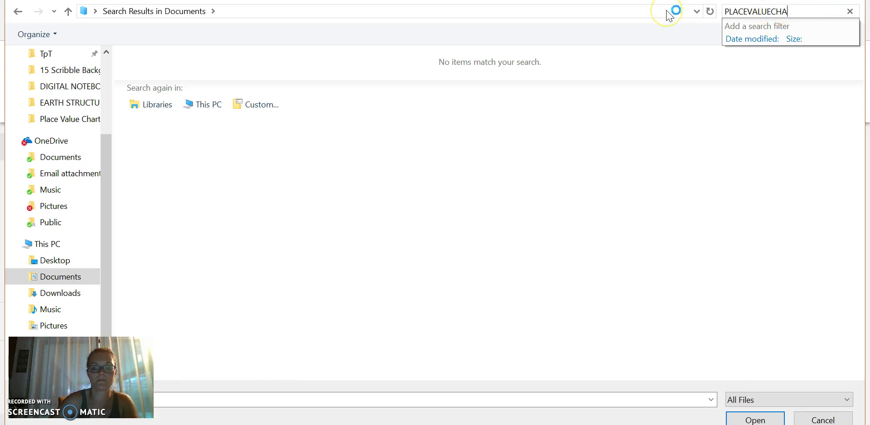
pyautogui.write('RTSU')
pyautogui.write('U')
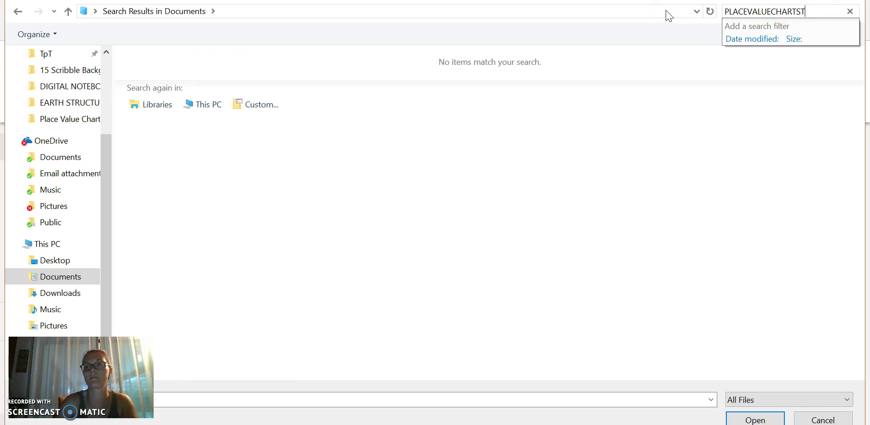
pyautogui.click(283, 75)
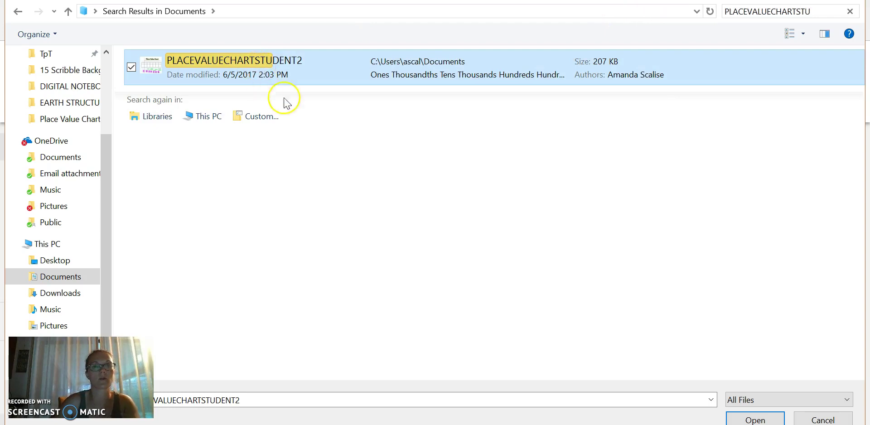
pyautogui.click(754, 420)
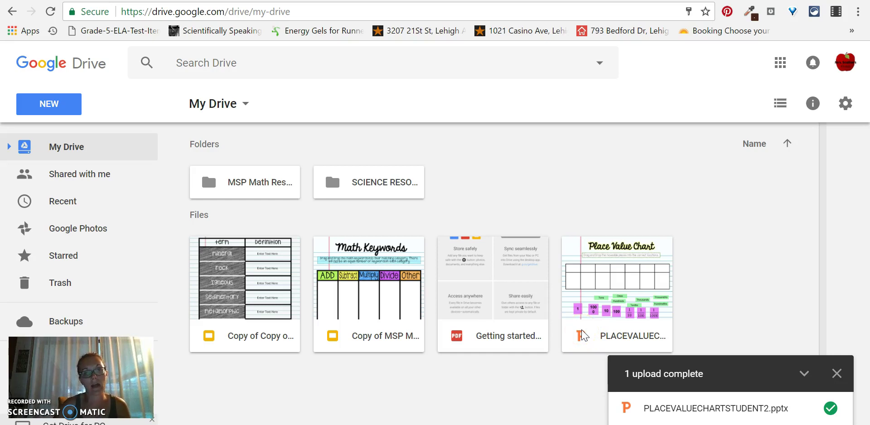
# Step: Preview the uploaded PLACEVALUECHARTSTUDENT2.pptx, examine its pages and close the preview
pyautogui.doubleClick(616, 259)
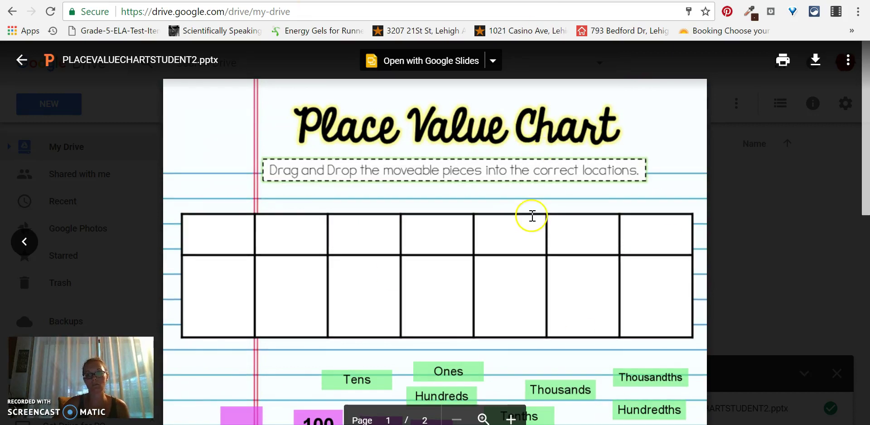
pyautogui.scroll(-1, 529, 216)
pyautogui.scroll(-4, 530, 216)
pyautogui.scroll(5, 529, 217)
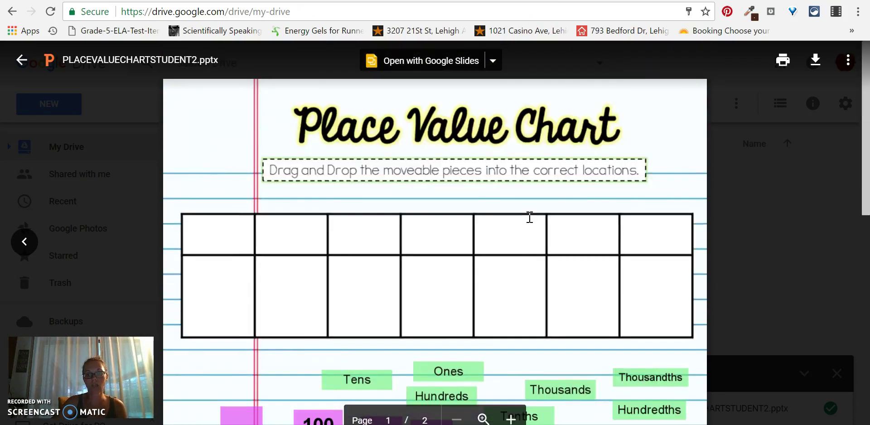
pyautogui.scroll(-10, 529, 217)
pyautogui.scroll(8, 529, 217)
pyautogui.scroll(2, 525, 216)
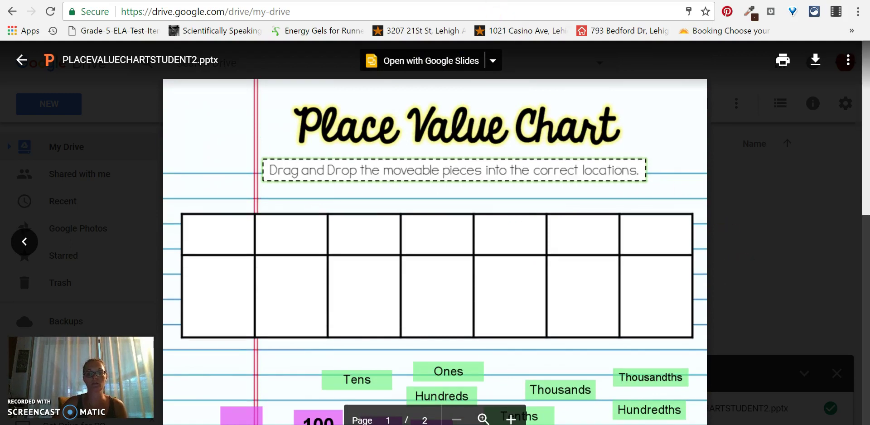
pyautogui.click(710, 177)
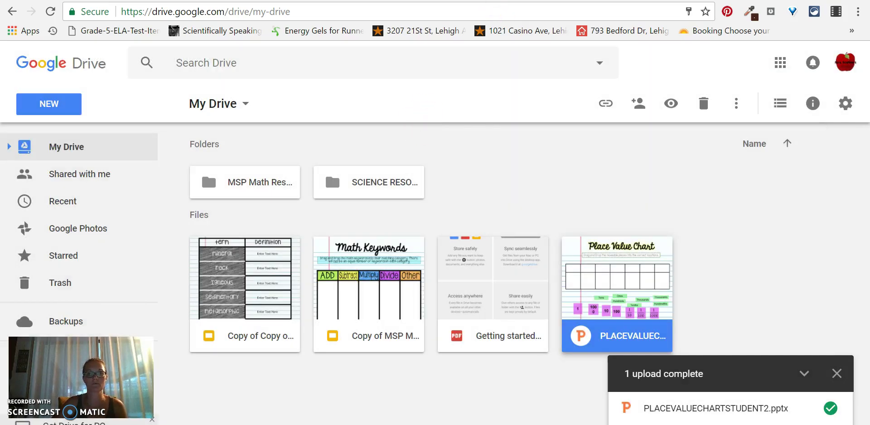
# Step: Switch to PowerPoint, delete the first slide of the two-slide Place Value Chart presentation and save the file
pyautogui.click(451, 414)
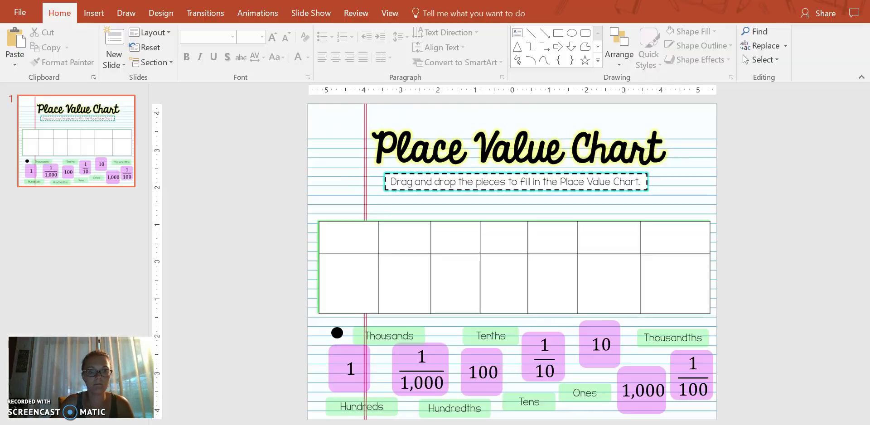
pyautogui.click(856, 1)
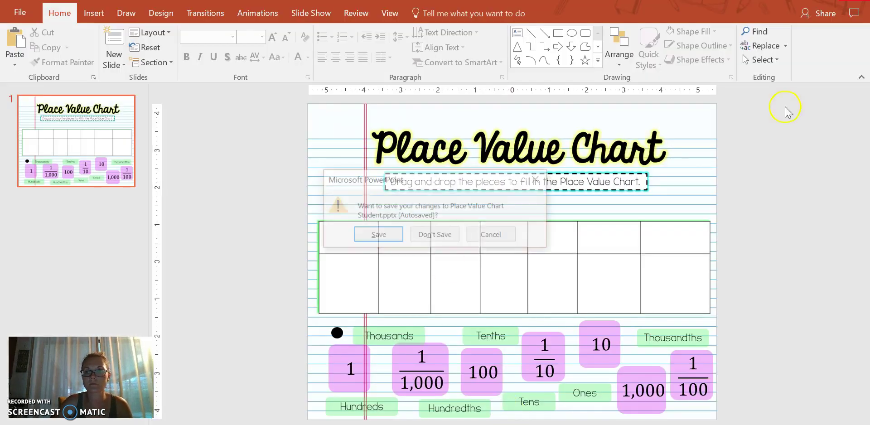
pyautogui.click(487, 234)
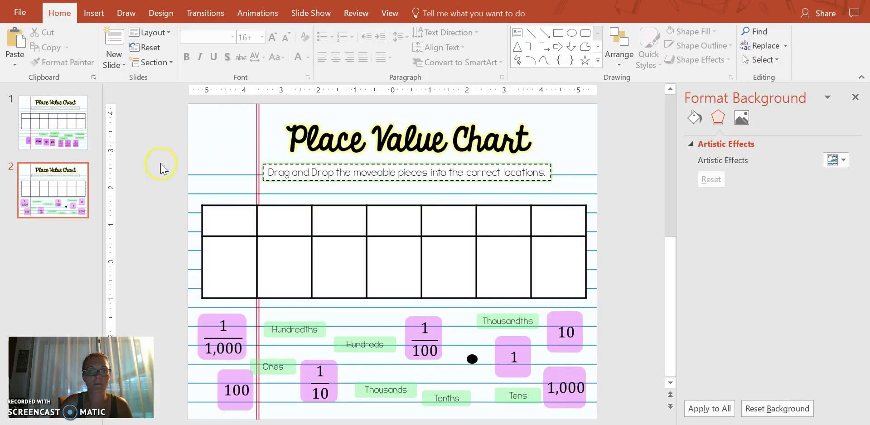
pyautogui.click(67, 133)
pyautogui.press('Delete')
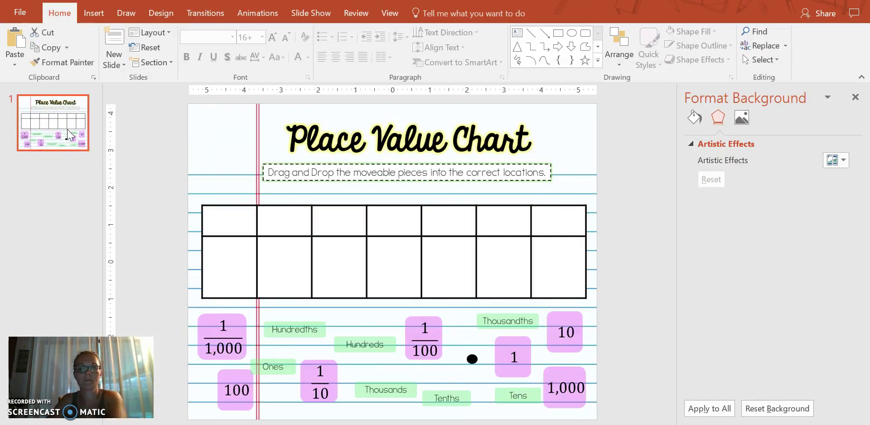
pyautogui.click(57, 21)
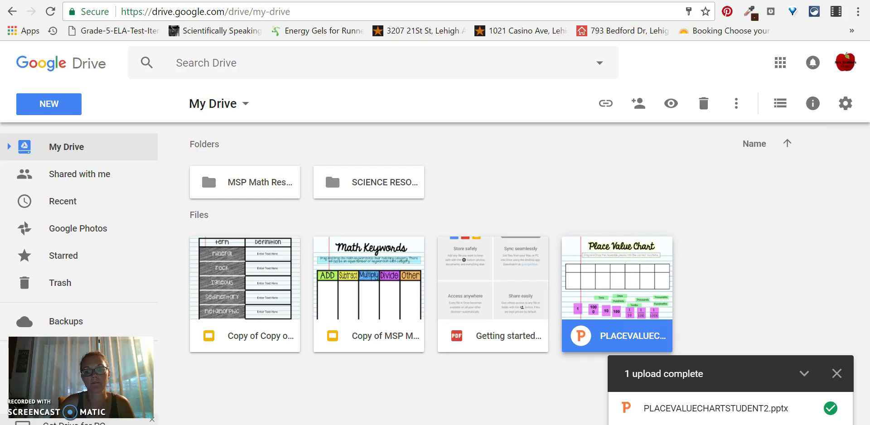
# Step: Back in Google Drive, dismiss the upload notice and delete the uploaded PLACEVALUECHARTSTUDENT2.pptx from My Drive
pyautogui.click(43, 109)
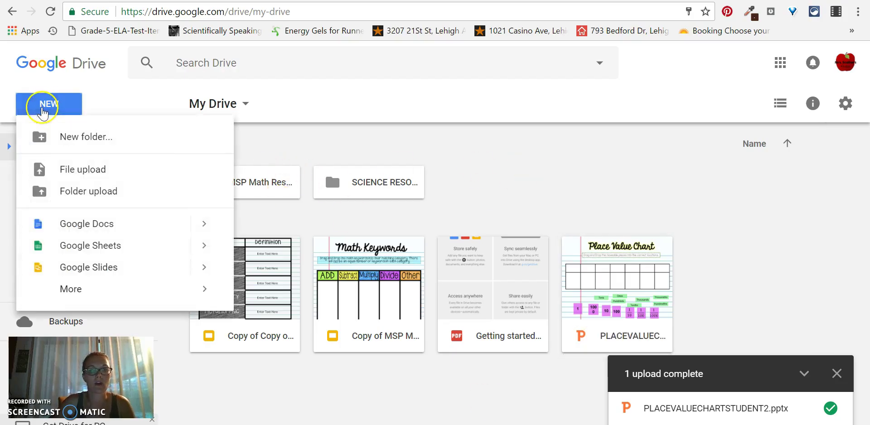
pyautogui.click(836, 374)
pyautogui.click(599, 268)
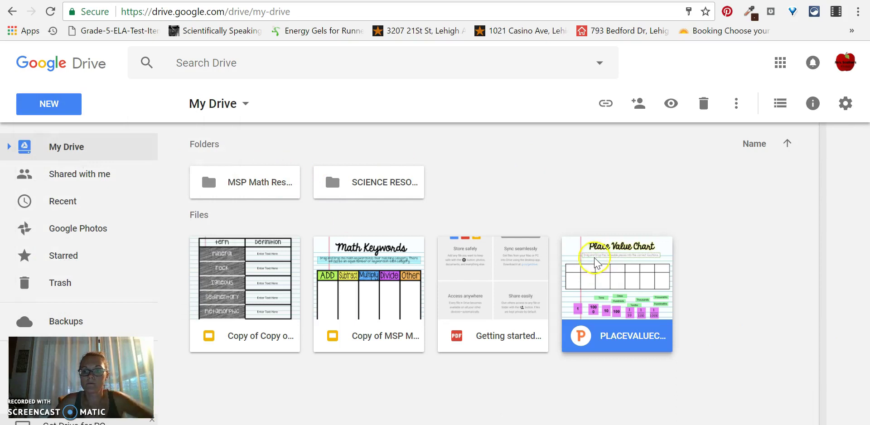
pyautogui.press('Delete')
# Step: Upload the updated PLACEVALUECHARTSTUDENT2 presentation to My Drive and open its preview
pyautogui.click(37, 119)
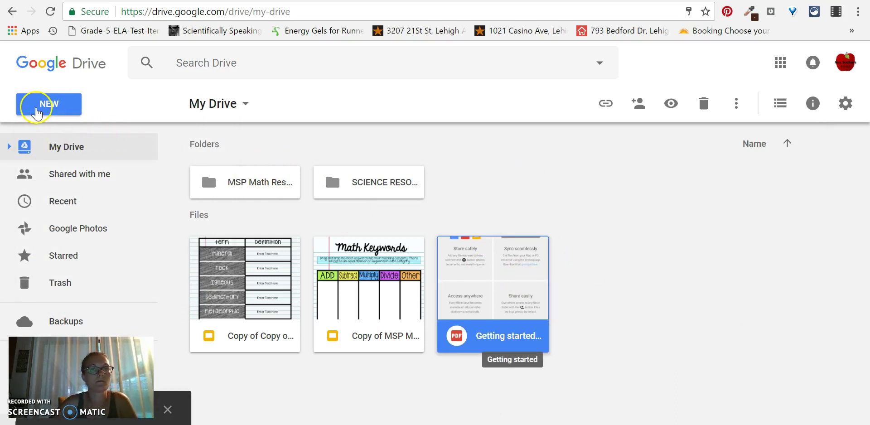
pyautogui.click(45, 169)
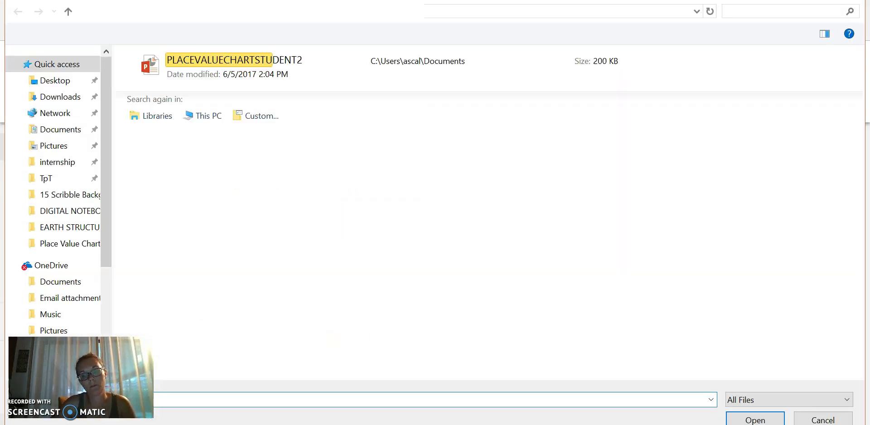
pyautogui.click(207, 70)
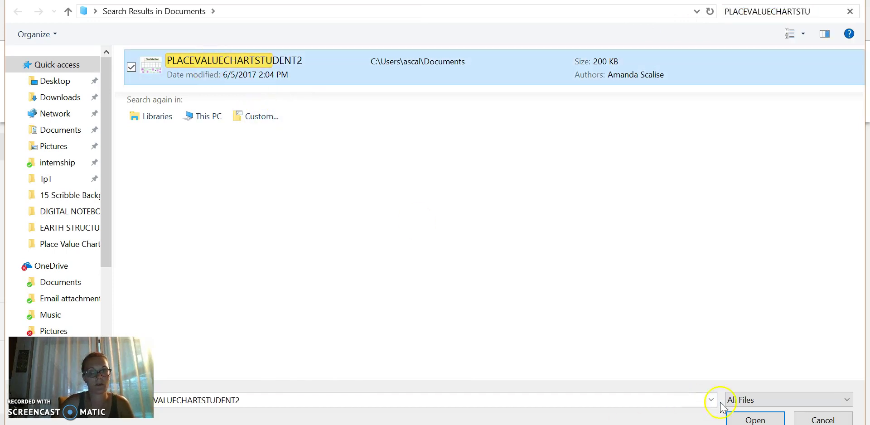
pyautogui.click(764, 418)
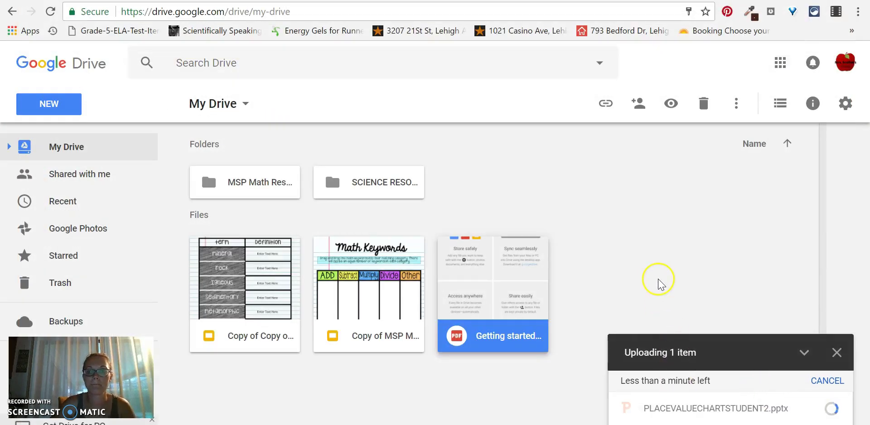
pyautogui.doubleClick(616, 271)
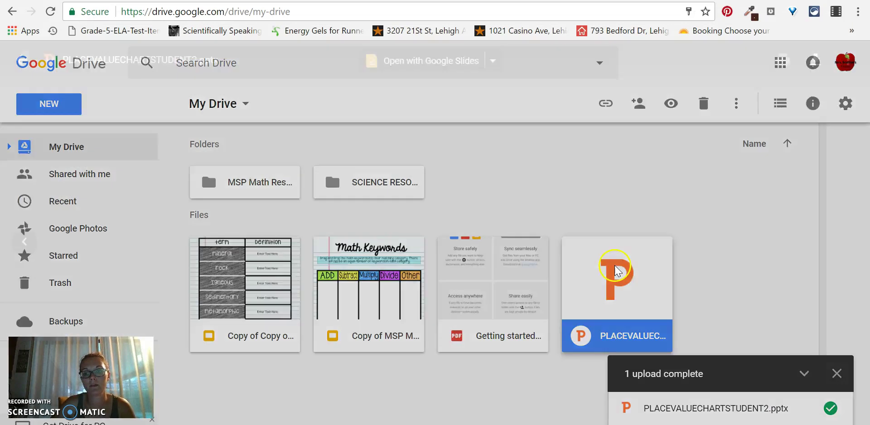
# Step: Examine the previewed Place Value Chart page, from its title and empty grid to the movable pieces below
pyautogui.scroll(-2, 482, 136)
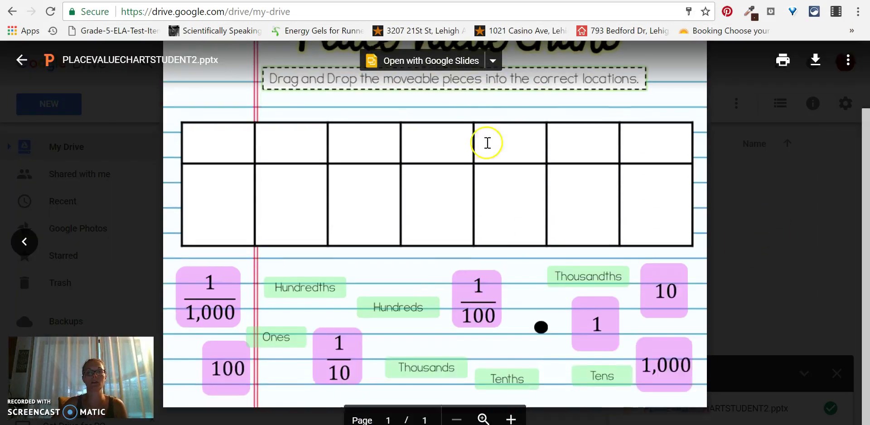
pyautogui.scroll(2, 530, 235)
pyautogui.scroll(-2, 532, 236)
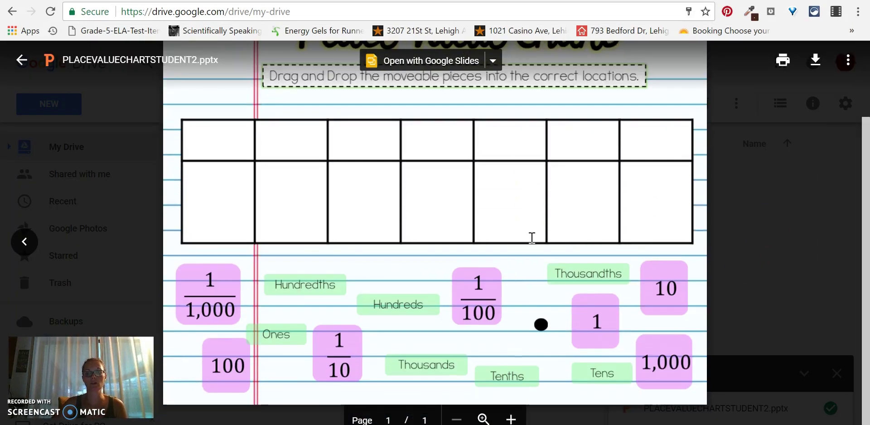
pyautogui.click(531, 225)
pyautogui.scroll(2, 549, 256)
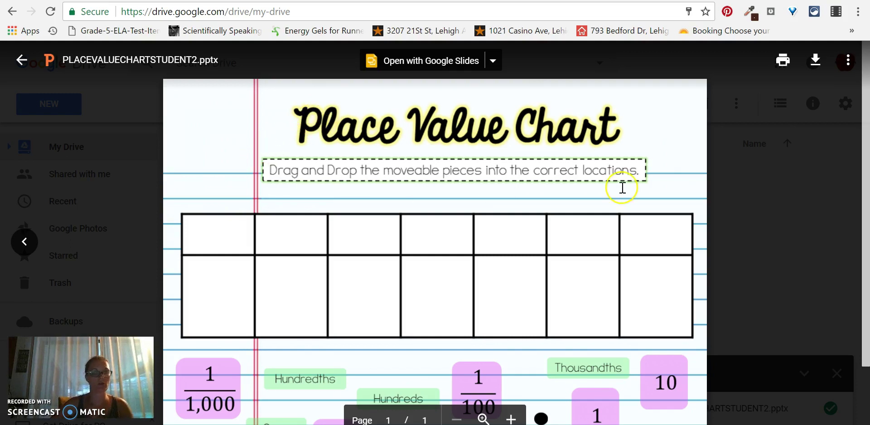
pyautogui.scroll(-1, 620, 186)
pyautogui.scroll(-2, 621, 186)
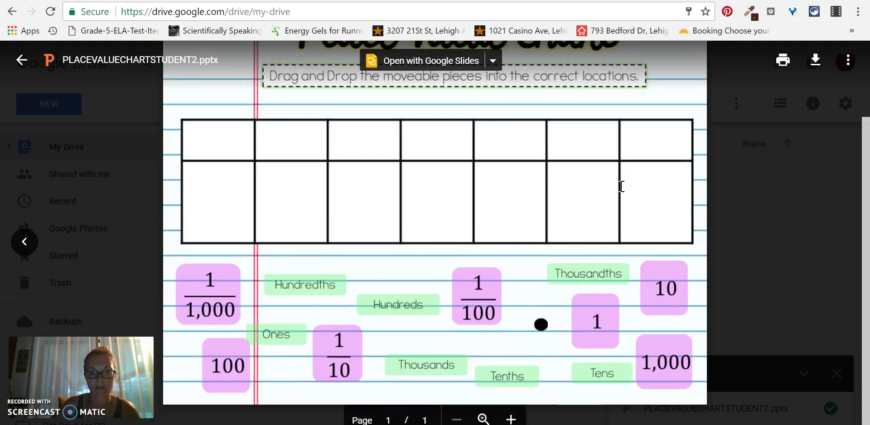
pyautogui.scroll(3, 569, 286)
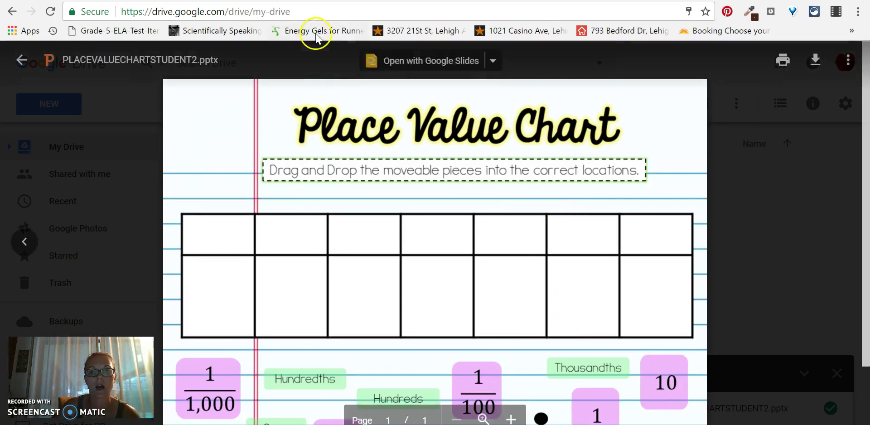
# Step: Open the previewed PLACEVALUECHARTSTUDENT2.pptx with Google Slides
pyautogui.click(379, 66)
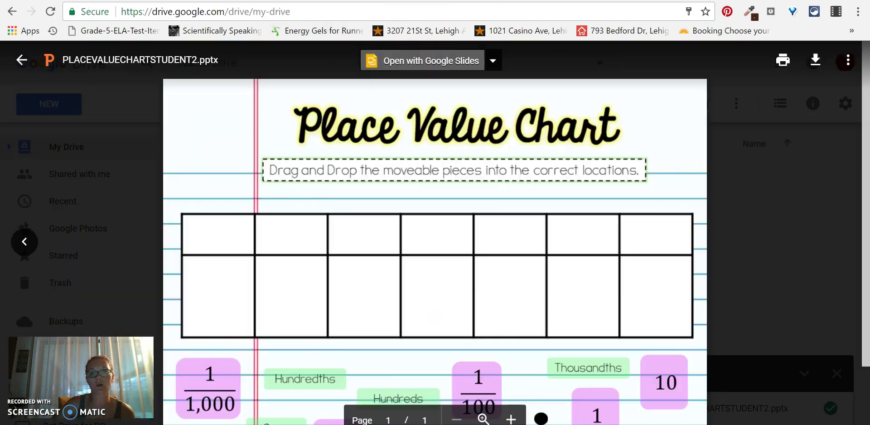
pyautogui.hotkey('ctrl', 'w')
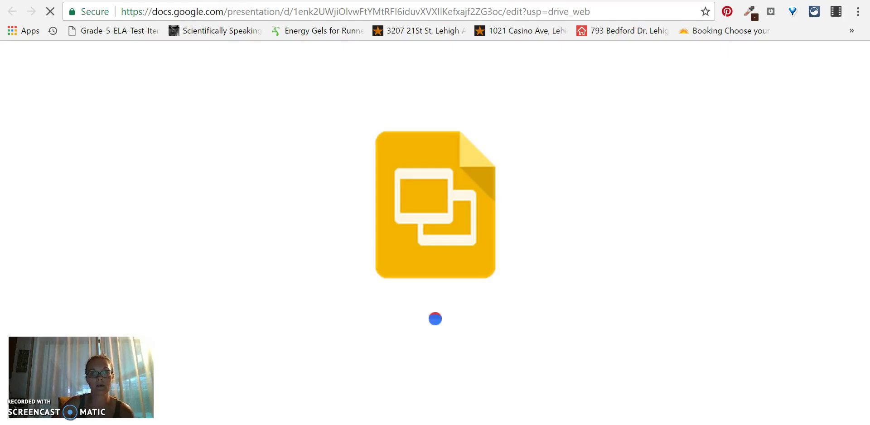
pyautogui.click(11, 11)
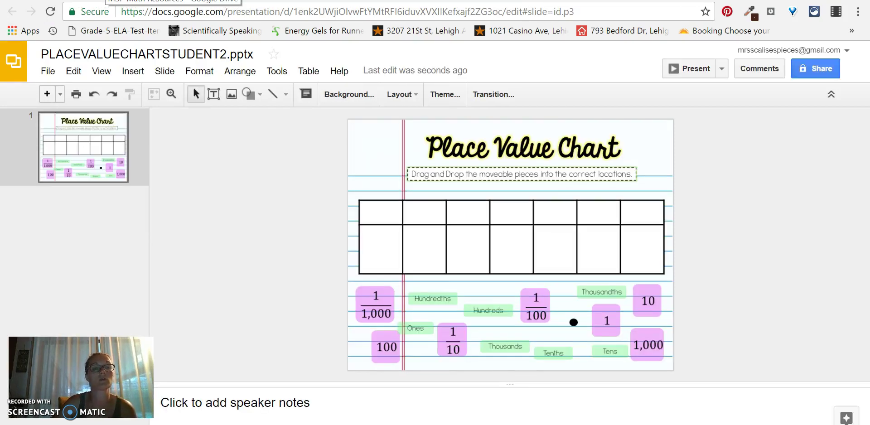
# Step: Return to Google Drive, close the preview and compare the PowerPoint and Google Slides versions of PLACEVALUECHARTSTUDENT2 in My Drive
pyautogui.click(118, 0)
pyautogui.click(19, 64)
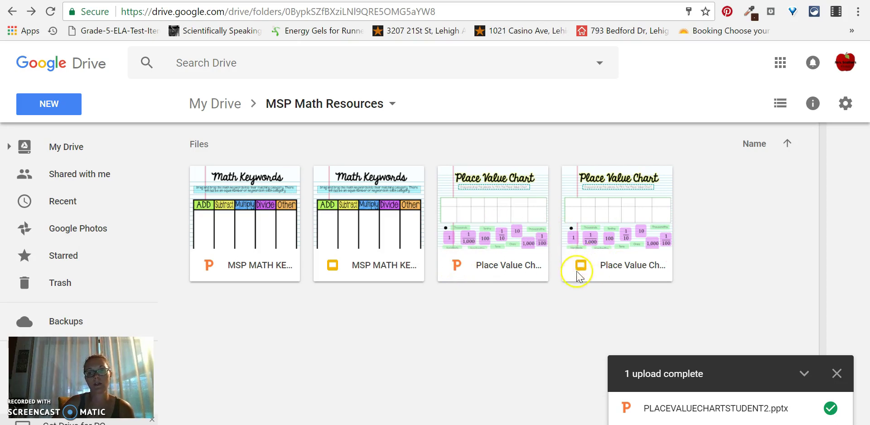
pyautogui.click(221, 109)
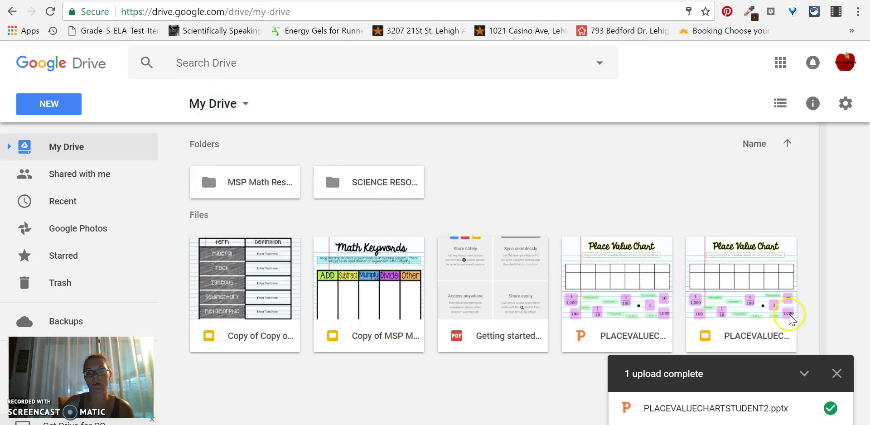
pyautogui.click(728, 336)
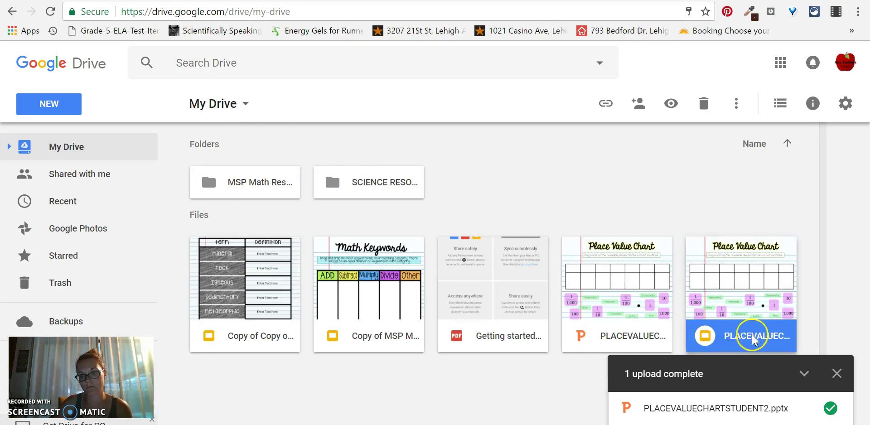
pyautogui.click(608, 337)
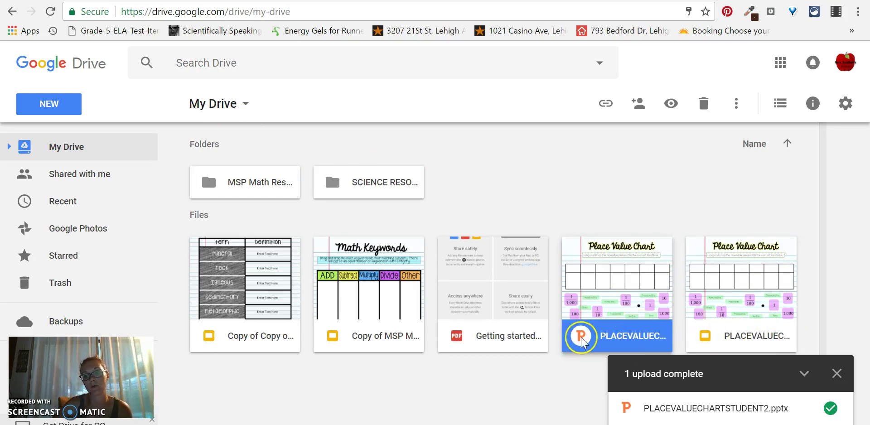
pyautogui.click(743, 337)
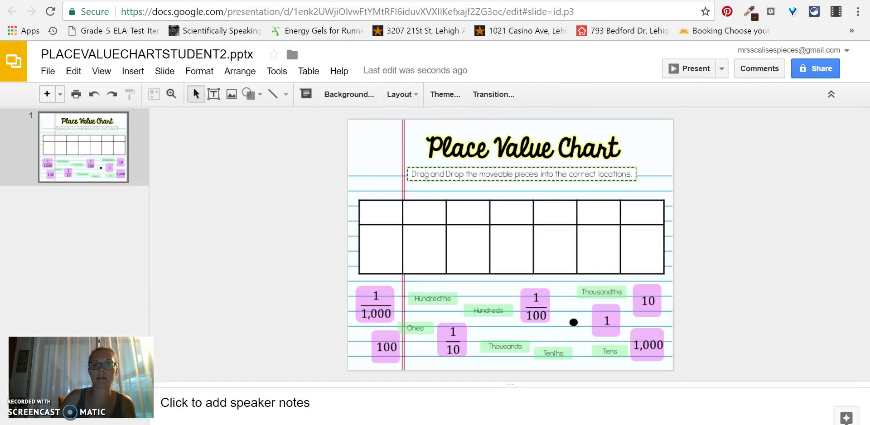
# Step: In the Google Slides chart, move the 1/1,000 piece into the first column and back below the grid, and shift the Hundredths label slightly
pyautogui.moveTo(385, 313); pyautogui.dragTo(390, 256)
pyautogui.moveTo(389, 256); pyautogui.dragTo(385, 301)
pyautogui.moveTo(439, 299)
pyautogui.mouseDown()
pyautogui.moveTo(396, 215)
pyautogui.moveTo(453, 291)
pyautogui.moveTo(404, 285)
pyautogui.moveTo(440, 297)
pyautogui.mouseUp()
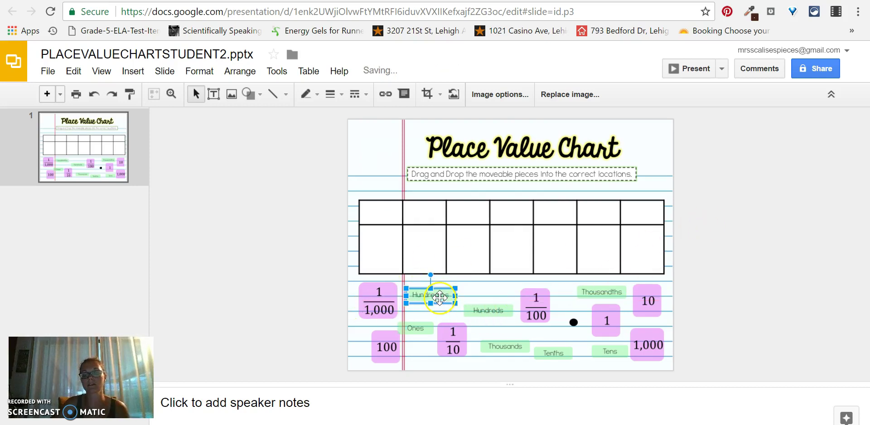
pyautogui.click(491, 294)
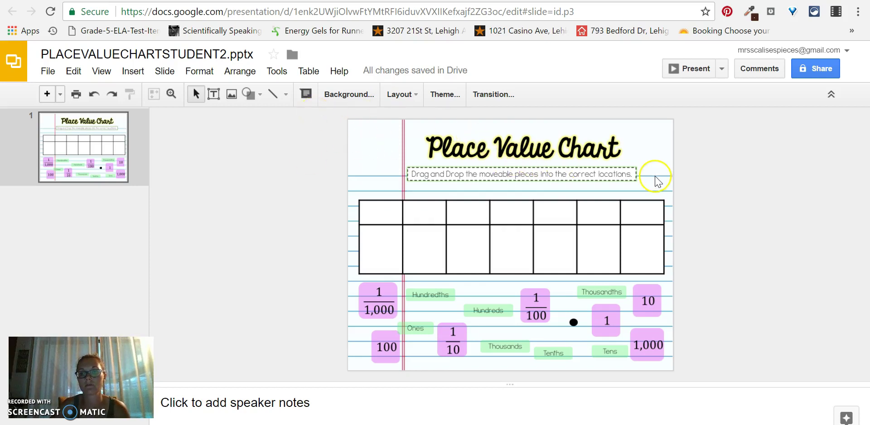
# Step: Switch to the PLACE VALUE CHART FIN... presentation in PowerPoint and review instructions 1 and 2 on the first slide
pyautogui.hotkey('ctrl', 'Tab')
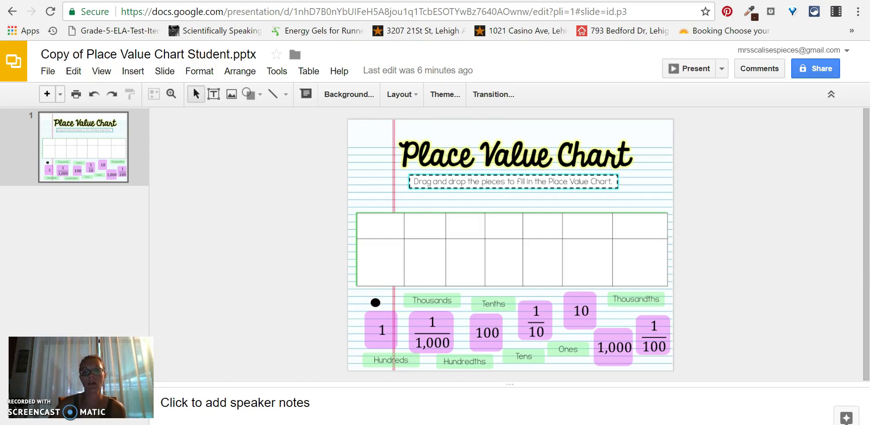
pyautogui.moveTo(521, 424)
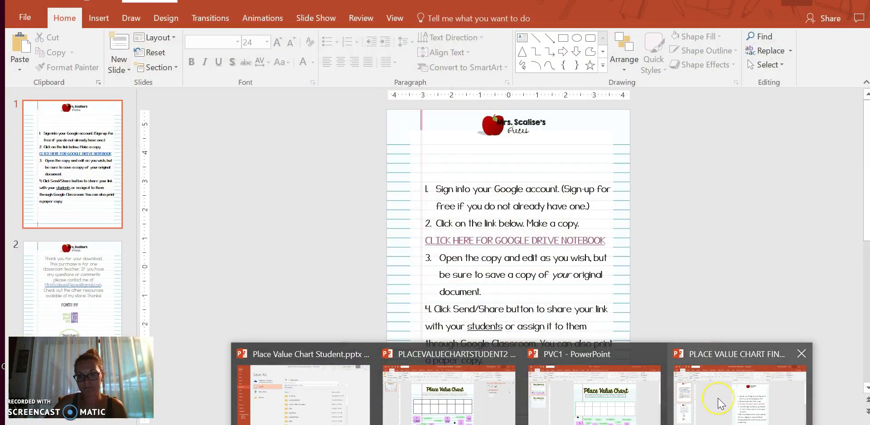
pyautogui.click(717, 398)
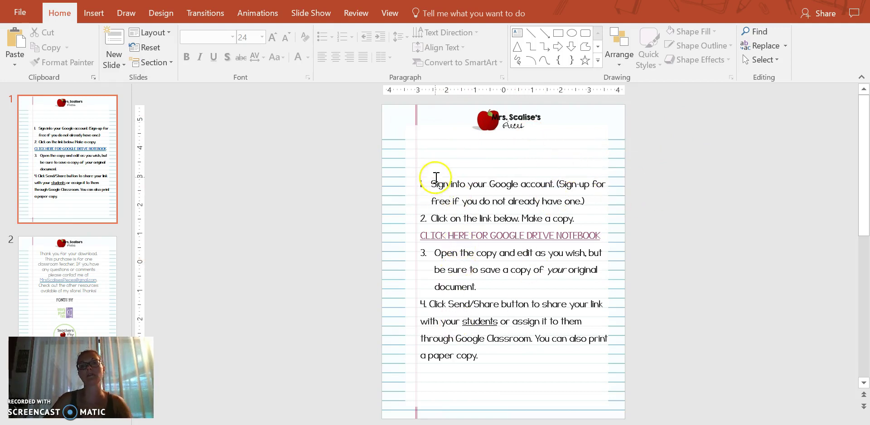
pyautogui.moveTo(430, 183); pyautogui.dragTo(600, 209)
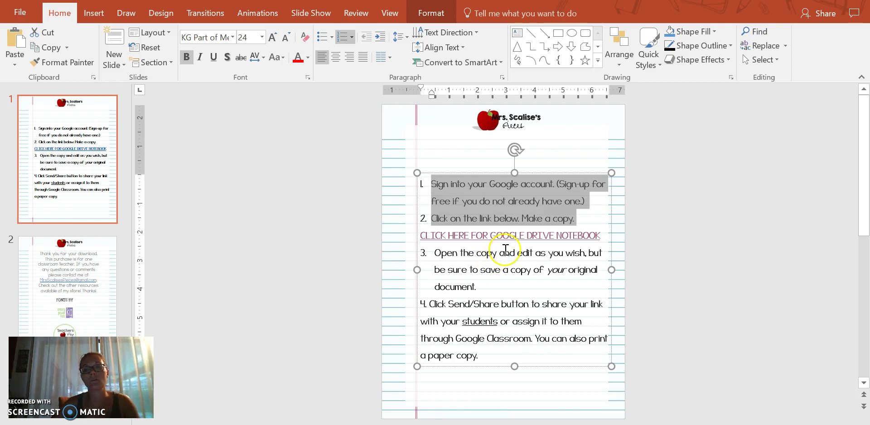
pyautogui.click(315, 179)
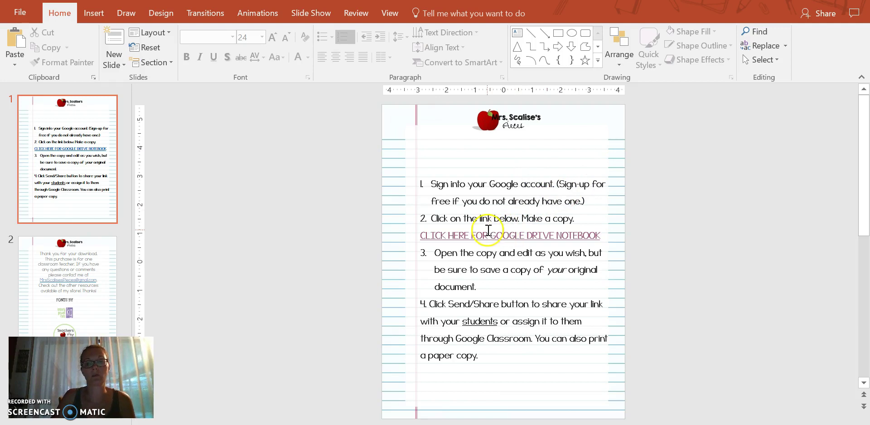
# Step: Replace the word NOTEBOOK in the Google Drive link line with "PLACE VALUE CHART ACTIVITY"
pyautogui.click(506, 233)
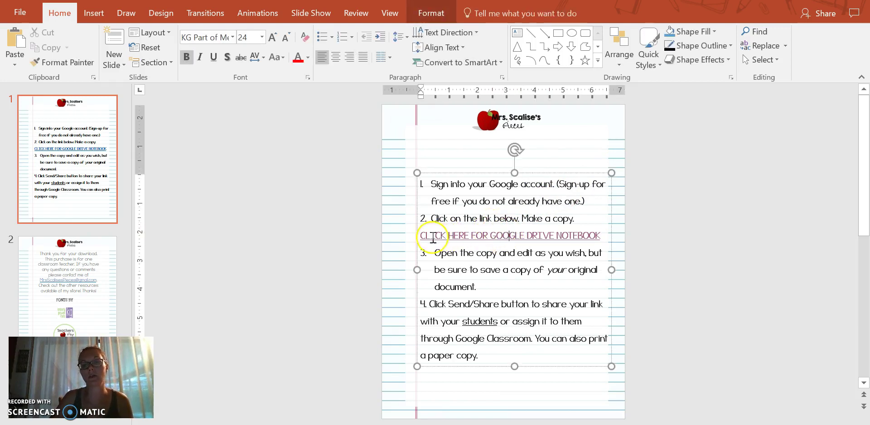
pyautogui.rightClick(543, 235)
pyautogui.click(505, 241)
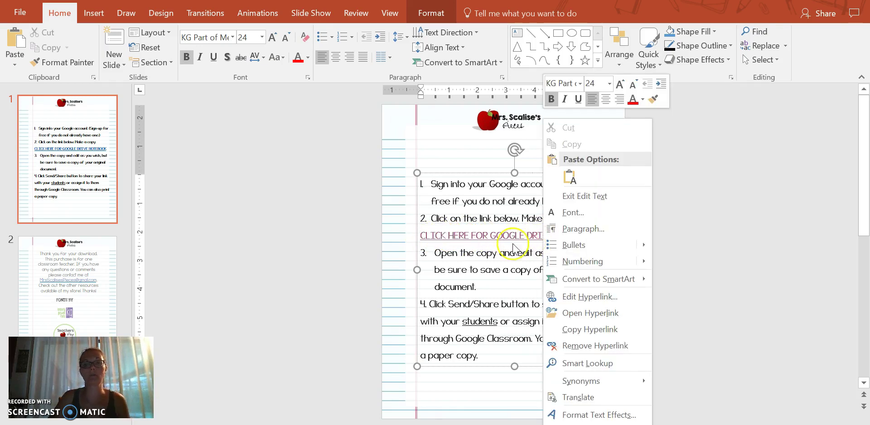
pyautogui.moveTo(603, 235); pyautogui.dragTo(557, 234)
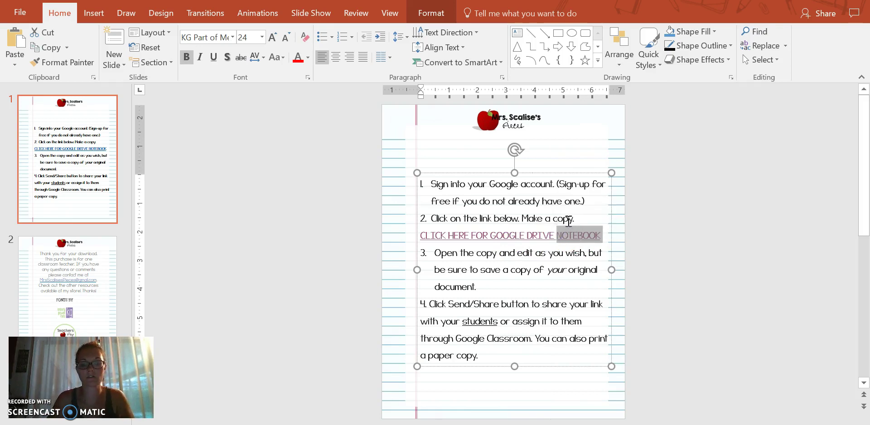
pyautogui.write('p')
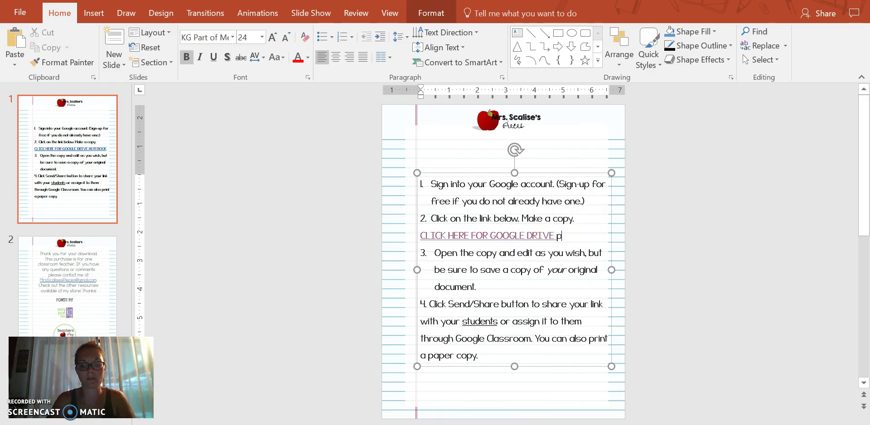
pyautogui.hotkey('ctrl', 'z')
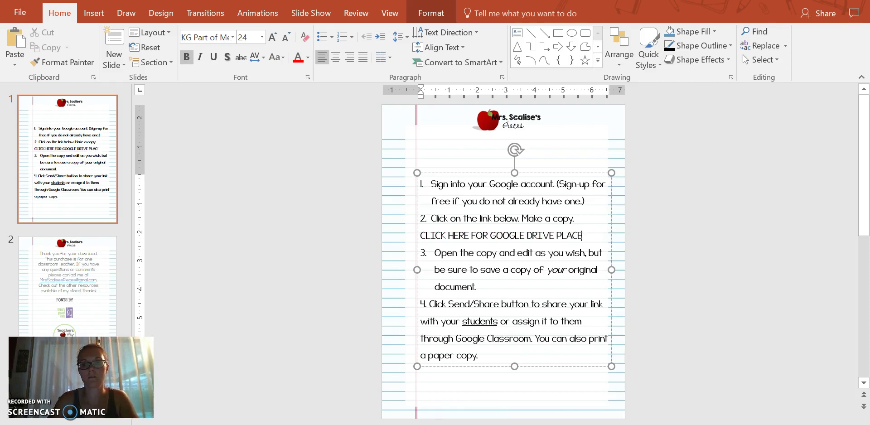
pyautogui.write('LACE VALUE CHART ACTIVITY')
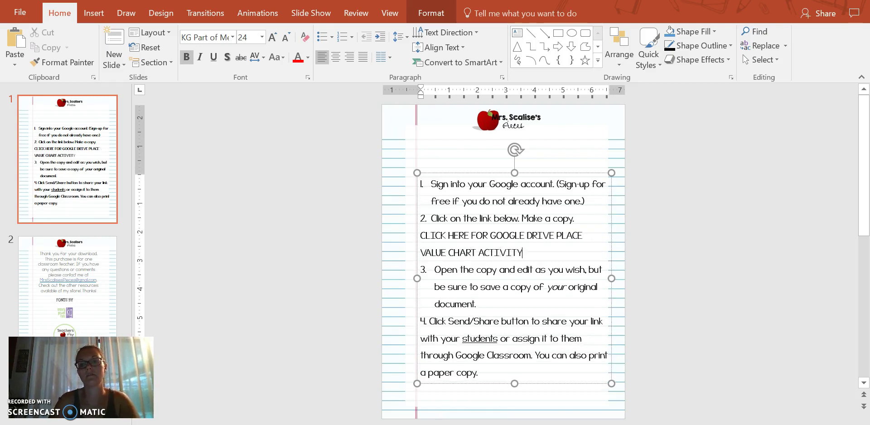
# Step: Select the line CLICK HERE FOR GOOGLE DRIVE PLACE VALUE CHART ACTIVITY and start inserting a hyperlink on it
pyautogui.moveTo(524, 252); pyautogui.dragTo(436, 236)
pyautogui.rightClick(436, 236)
pyautogui.click(491, 343)
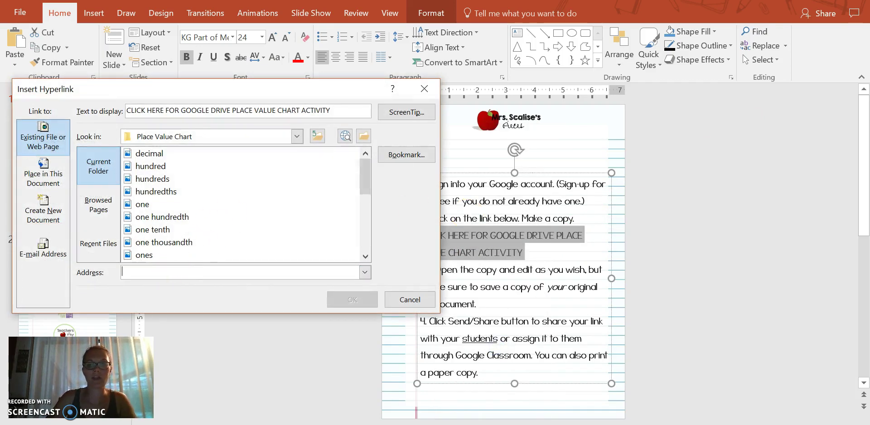
# Step: Switch to Google Drive and get a shareable view link for the Copy of Place Value Chart Student presentation in My Drive
pyautogui.hotkey('alt', 'Tab')
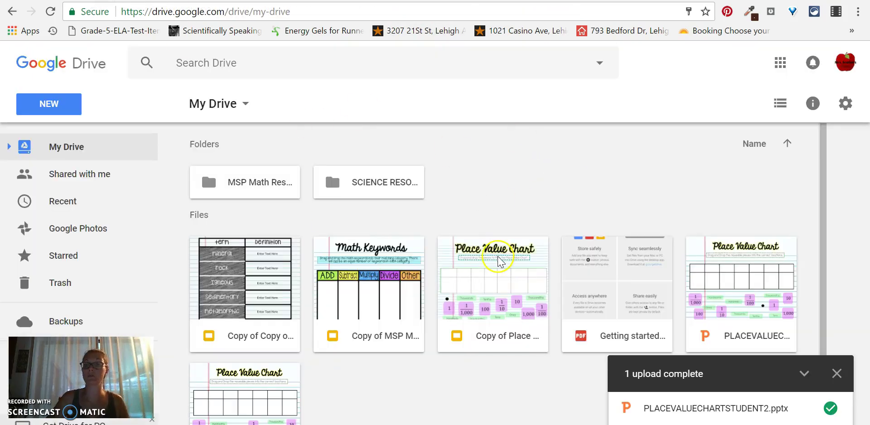
pyautogui.click(498, 262)
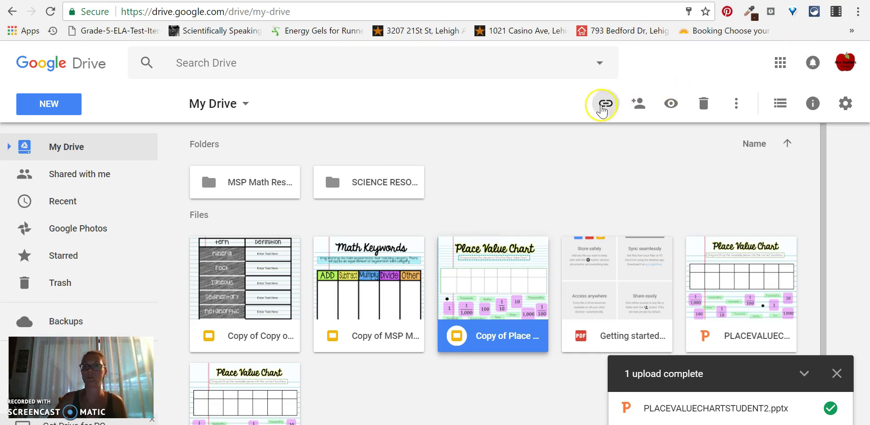
pyautogui.click(603, 109)
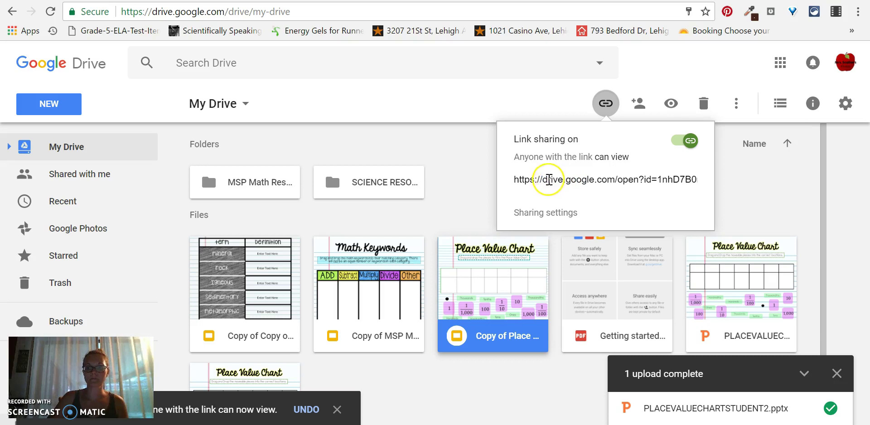
pyautogui.moveTo(551, 180); pyautogui.dragTo(565, 178)
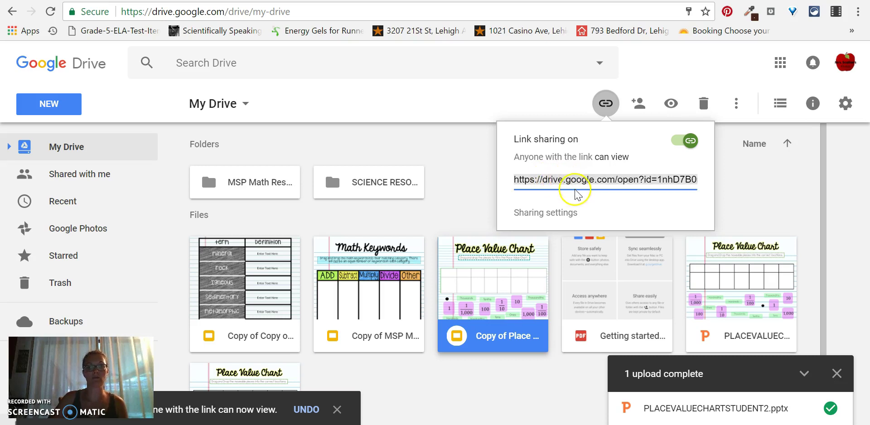
pyautogui.click(466, 151)
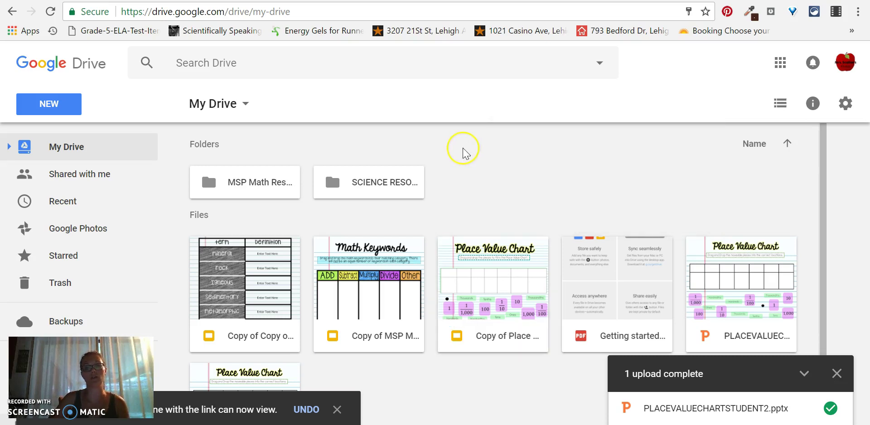
# Step: Open the Copy of Place Value Chart Student presentation from My Drive and copy its view-only sharing link
pyautogui.doubleClick(485, 274)
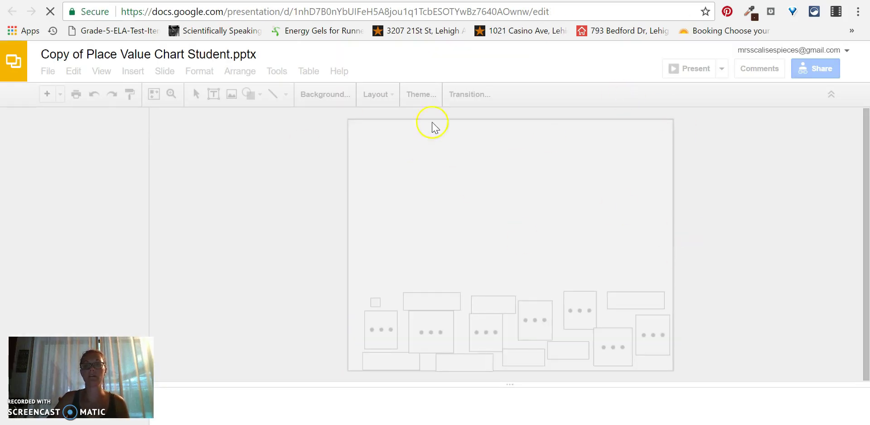
pyautogui.moveTo(561, 11); pyautogui.dragTo(138, 11)
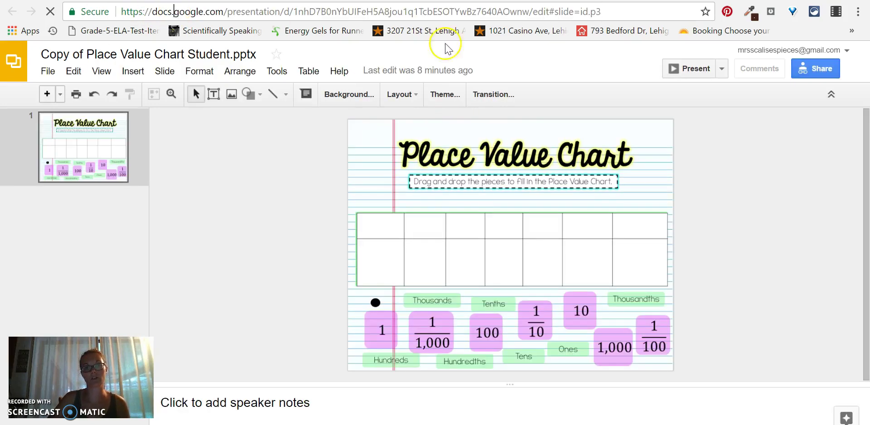
pyautogui.click(806, 72)
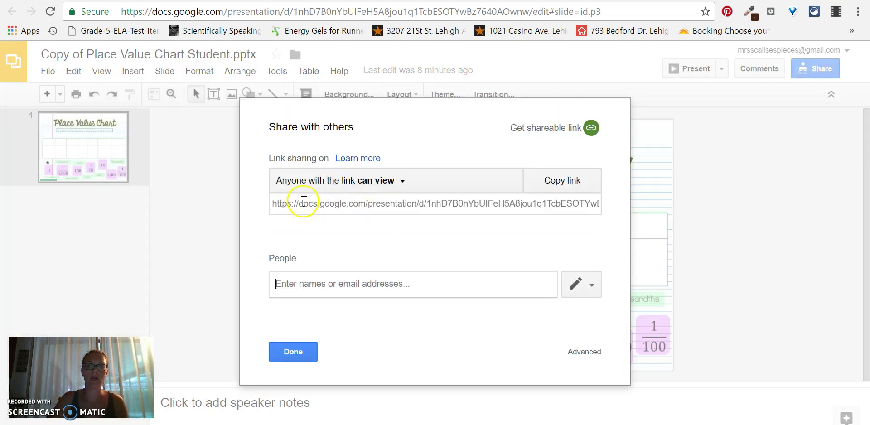
pyautogui.click(304, 204)
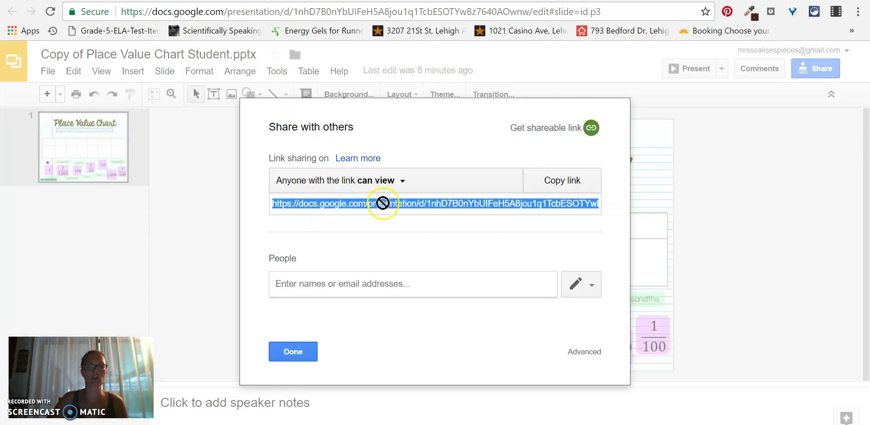
pyautogui.rightClick(325, 204)
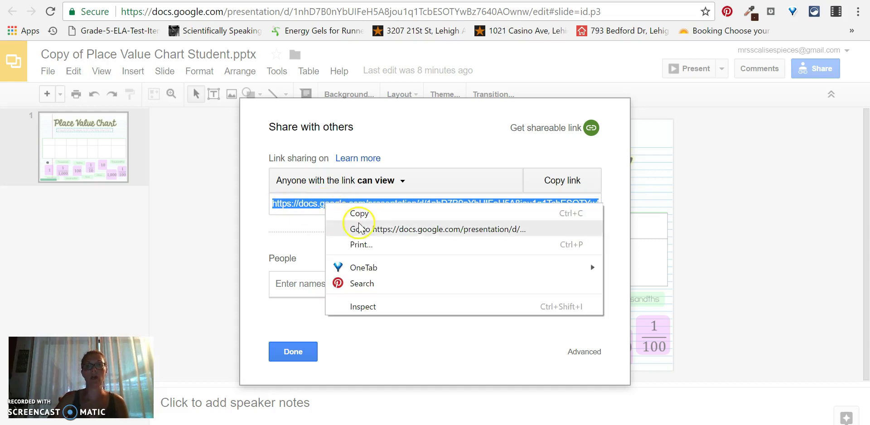
pyautogui.click(357, 216)
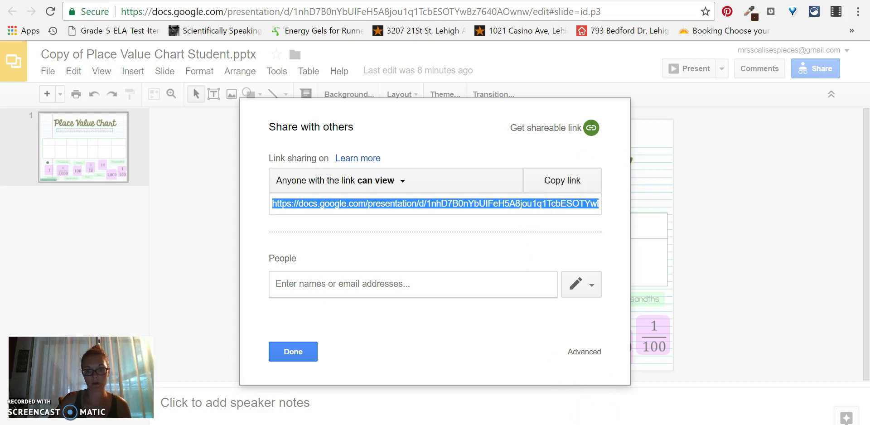
# Step: Switch to PowerPoint and link the Google Drive activity line to the copied address, replacing "edit" with "copy" before "?usp=sharing"
pyautogui.click(766, 399)
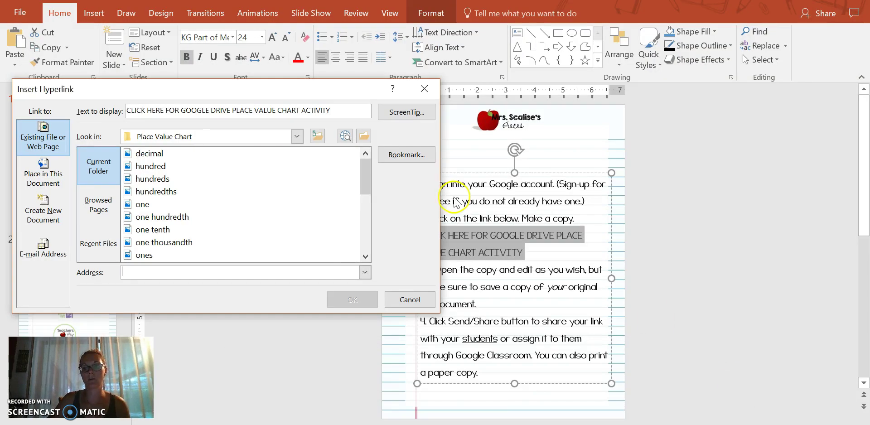
pyautogui.hotkey('ctrl', 'v')
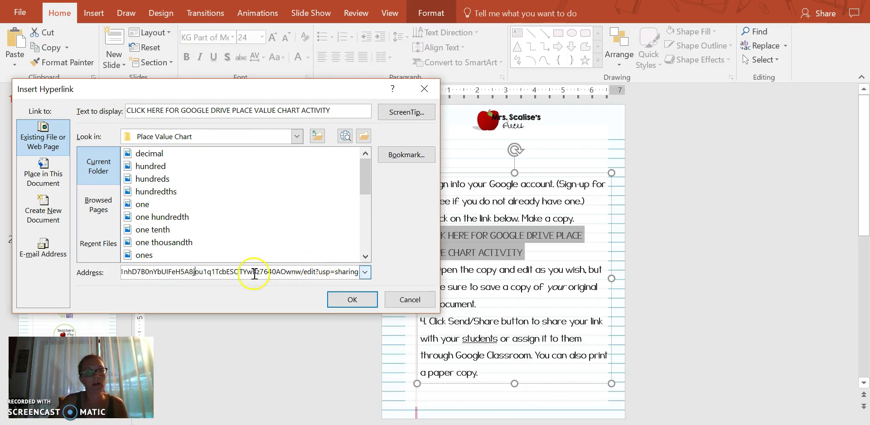
pyautogui.click(231, 272)
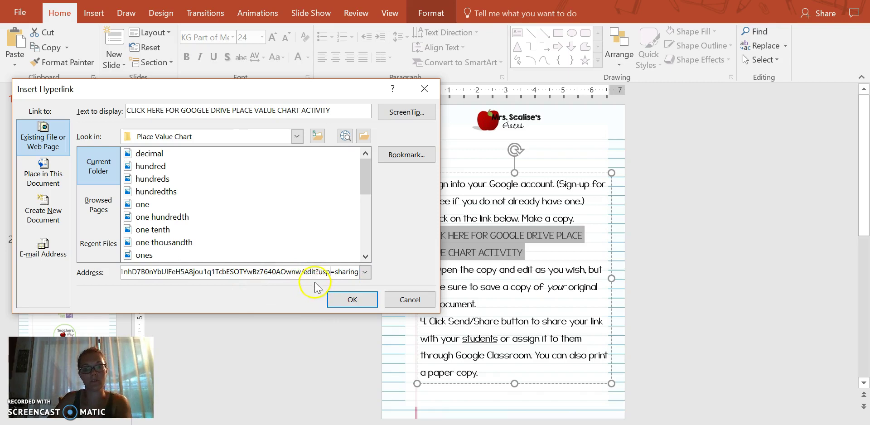
pyautogui.click(307, 272)
pyautogui.click(297, 272)
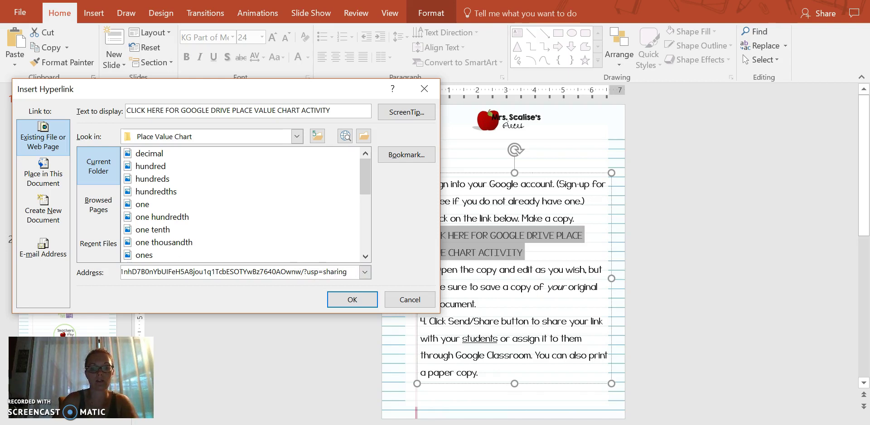
pyautogui.click(319, 271)
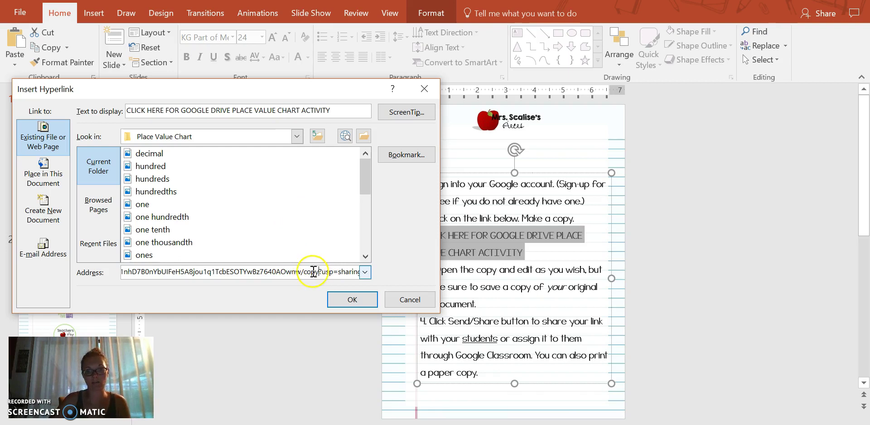
pyautogui.click(352, 299)
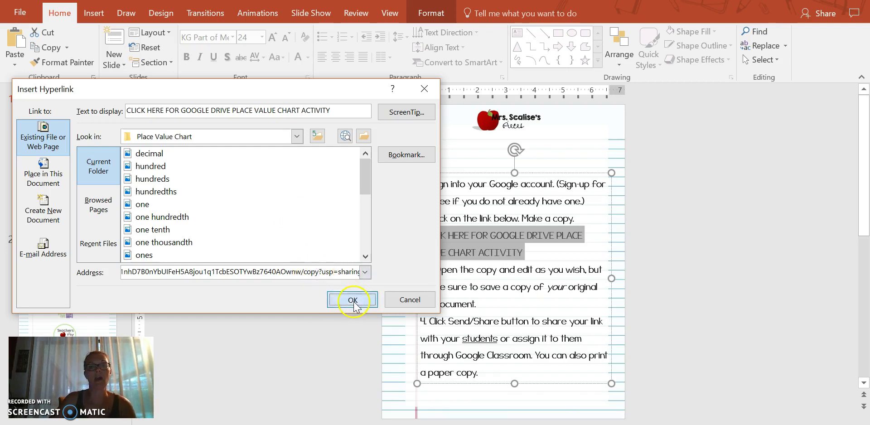
pyautogui.click(222, 186)
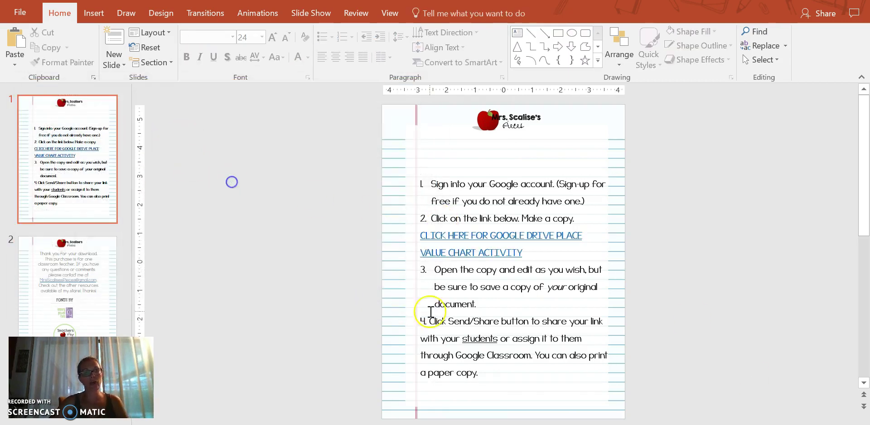
# Step: Test the Google Drive activity hyperlink by opening it in the browser and making a copy of the presentation
pyautogui.rightClick(481, 232)
pyautogui.click(413, 246)
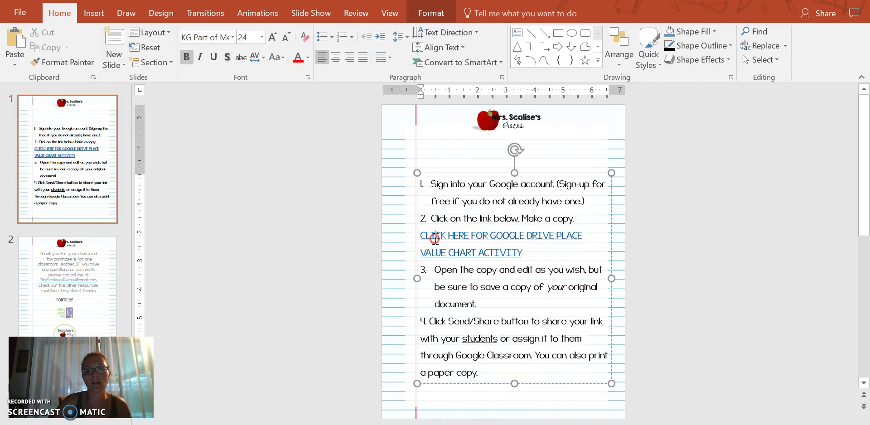
pyautogui.rightClick(434, 235)
pyautogui.click(481, 312)
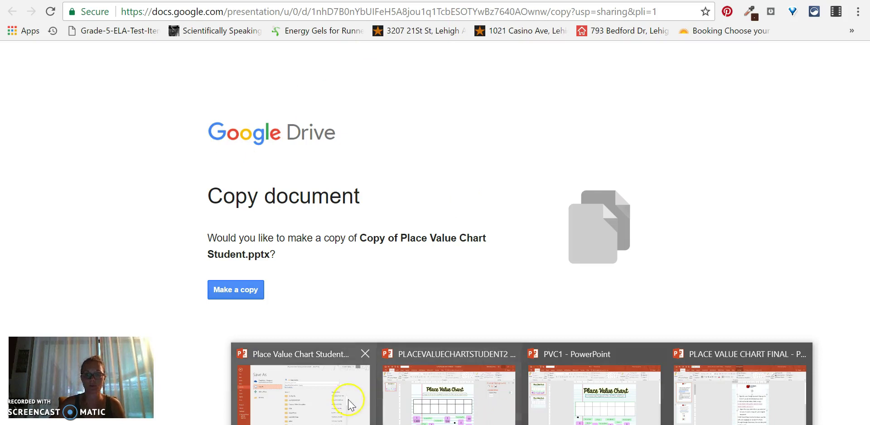
pyautogui.click(348, 401)
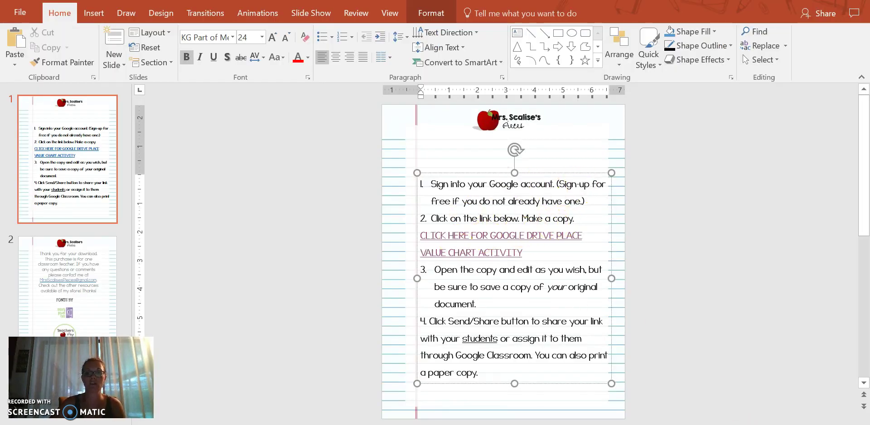
pyautogui.moveTo(521, 424)
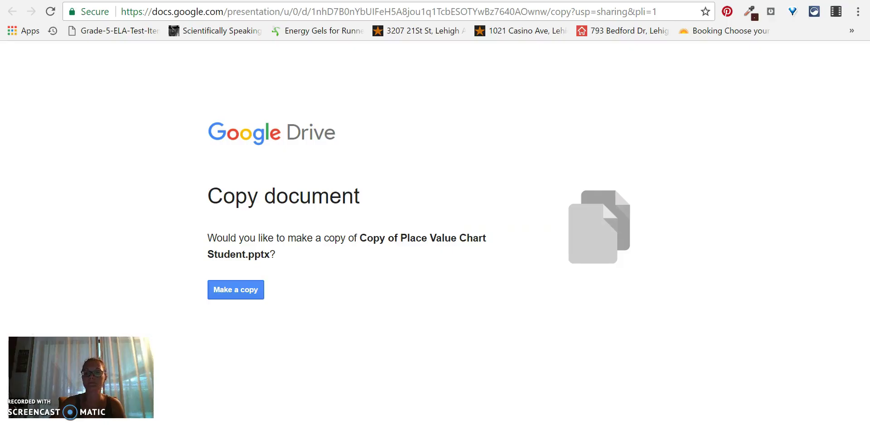
pyautogui.click(230, 297)
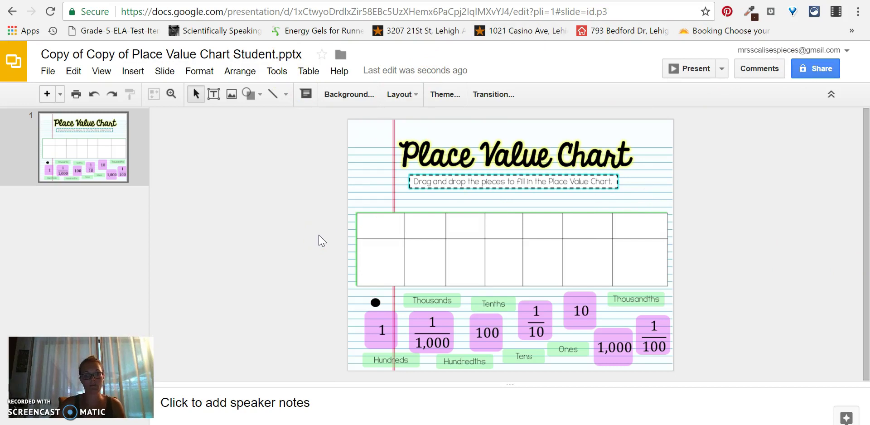
# Step: Compare the open Copy of Place Value Chart Student.pptx and PLACEVALUECHARTSTUDENT2.pptx presentations in Google Slides
pyautogui.click(291, 246)
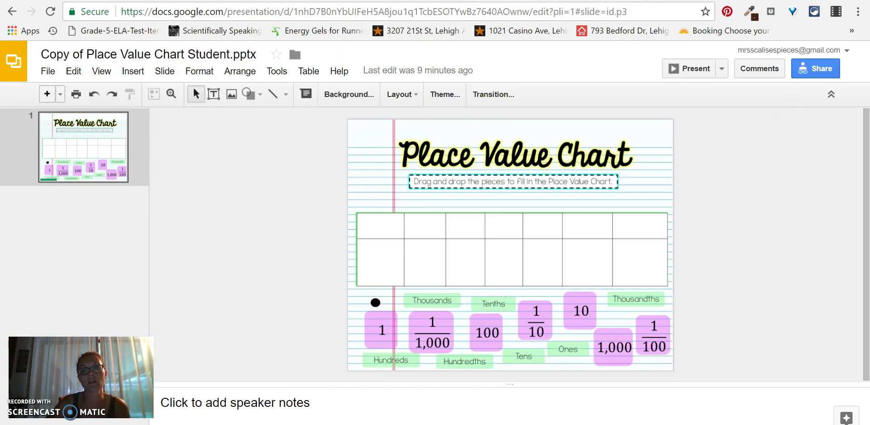
pyautogui.click(582, 0)
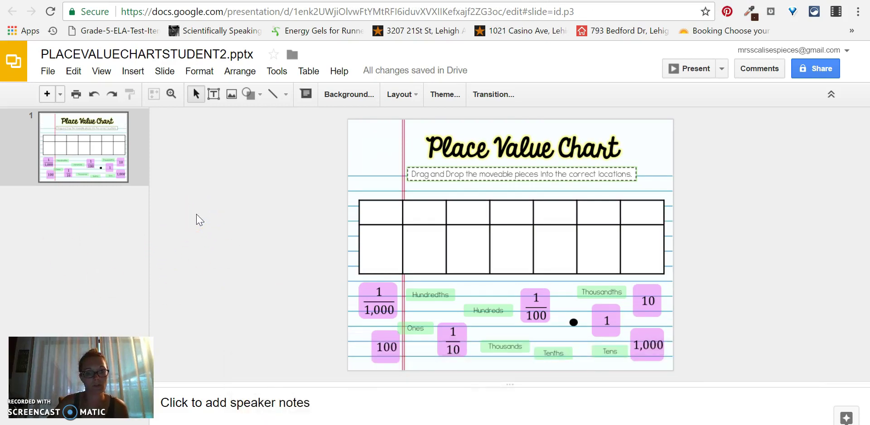
pyautogui.click(178, 214)
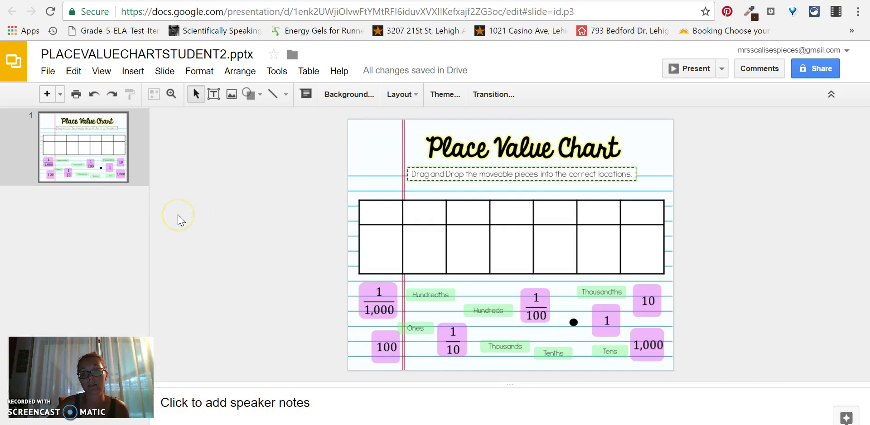